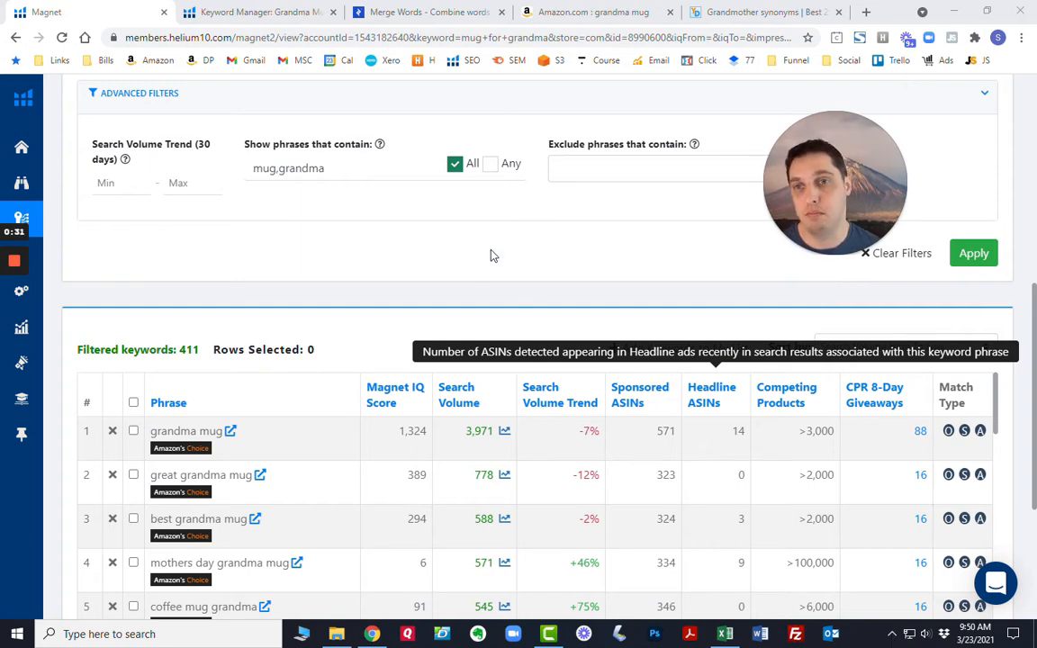
- Select the keywords grandma mug, great grandma mug, best grandma mug, coffee mug grandma and great grandma coffee mug in the filtered results
scroll(477, 277, up, 5)
scroll(374, 276, down, 8)
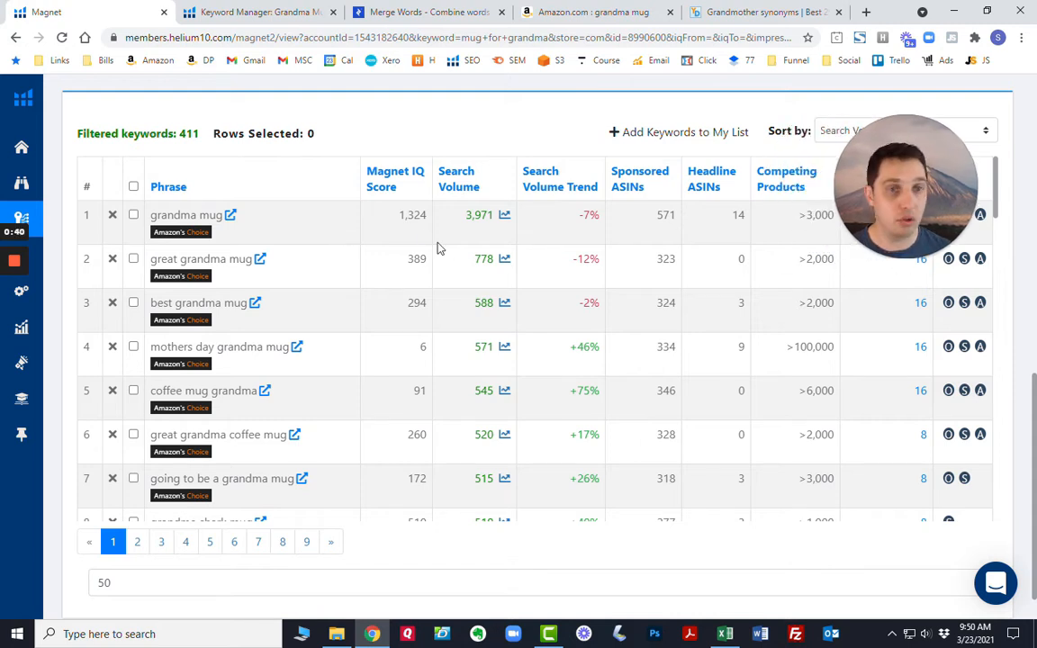
click(134, 216)
click(133, 260)
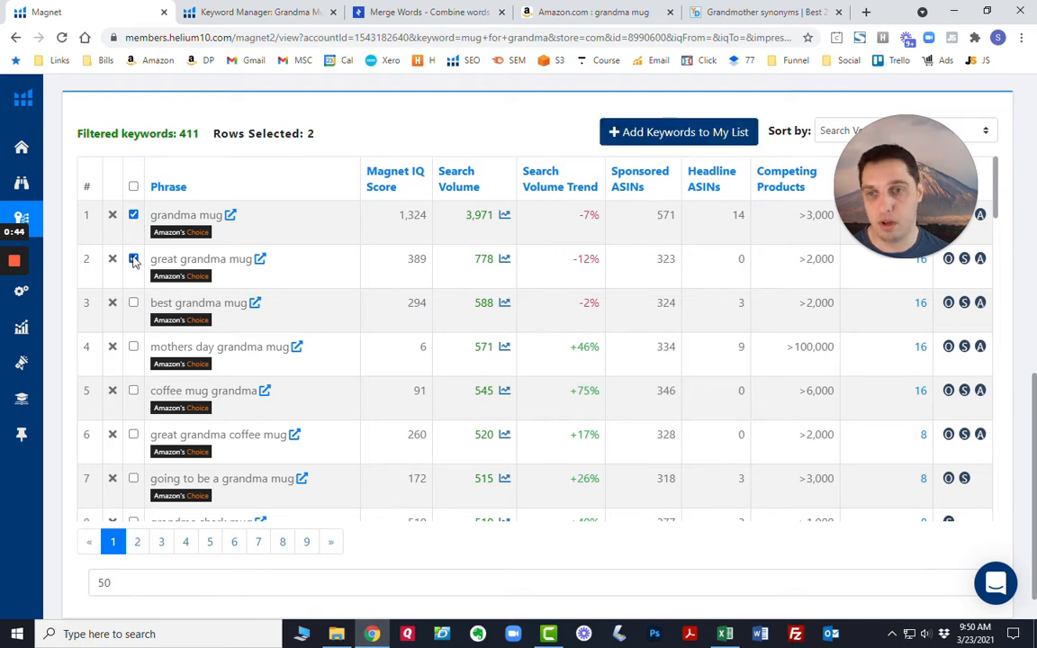
click(133, 304)
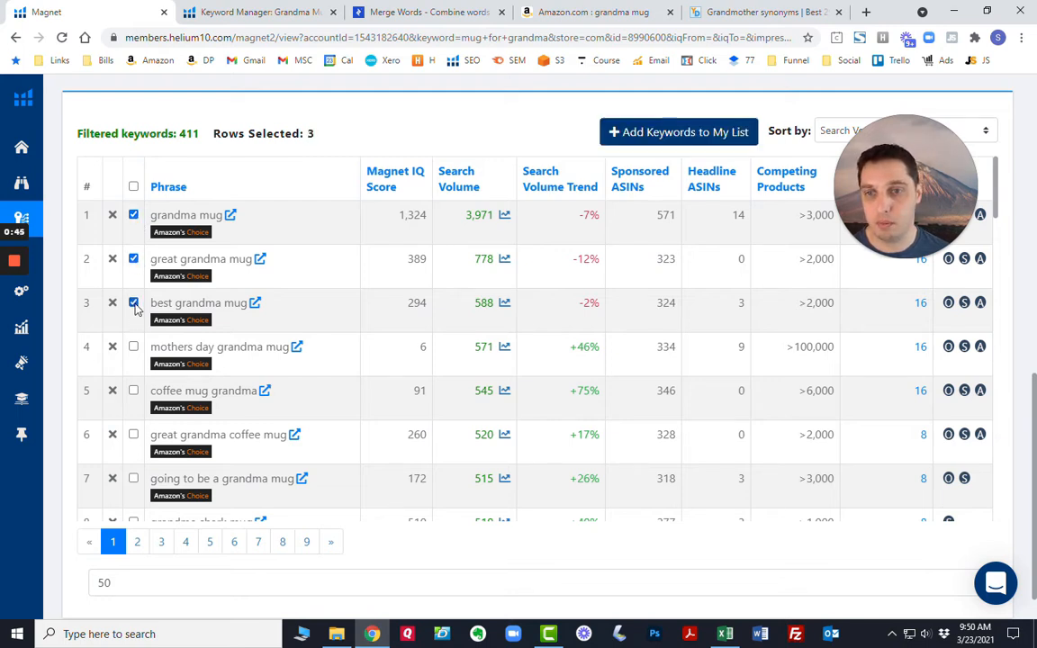
click(133, 390)
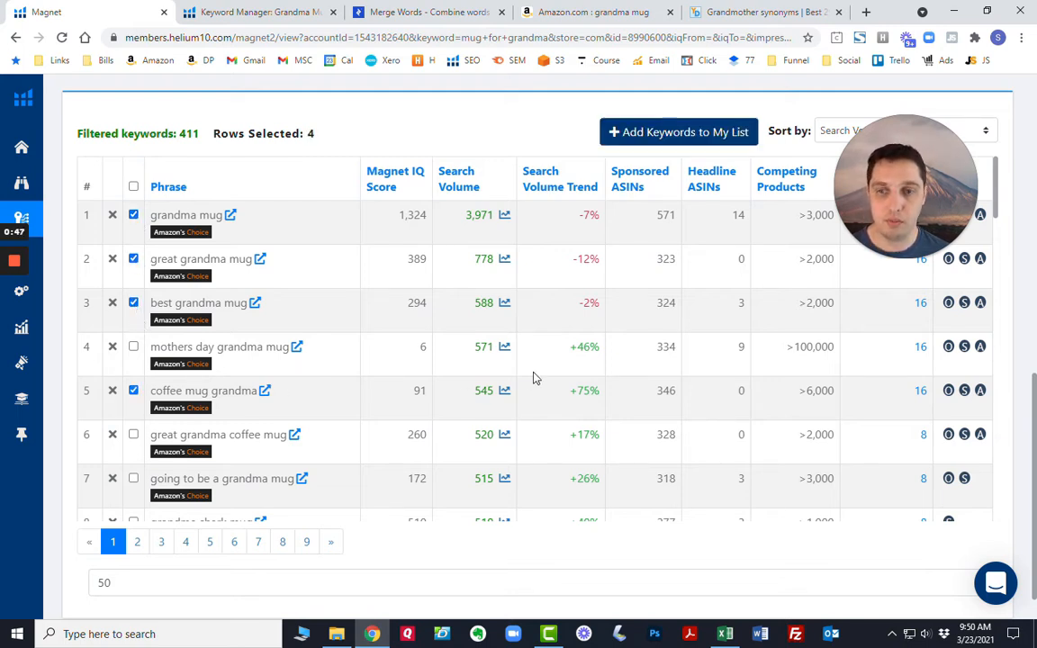
click(134, 435)
- Add grandma coffee mug, best grandma ever mug, worlds best grandma mug and mug for grandma to the keyword selection
scroll(594, 304, up, 3)
scroll(594, 303, up, 3)
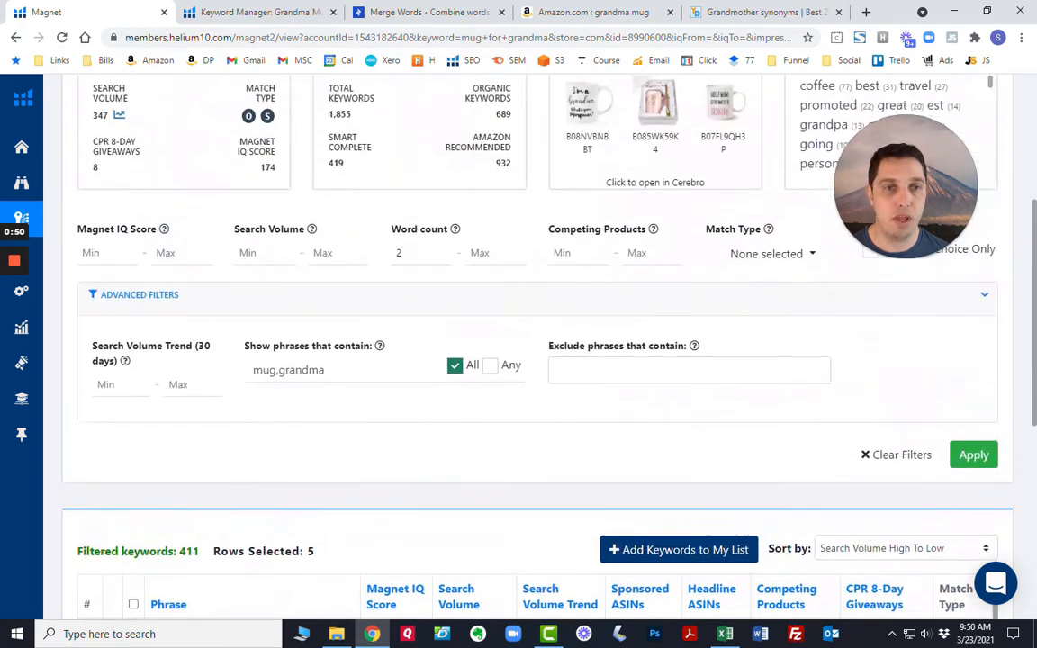
drag(905, 186, 452, 229)
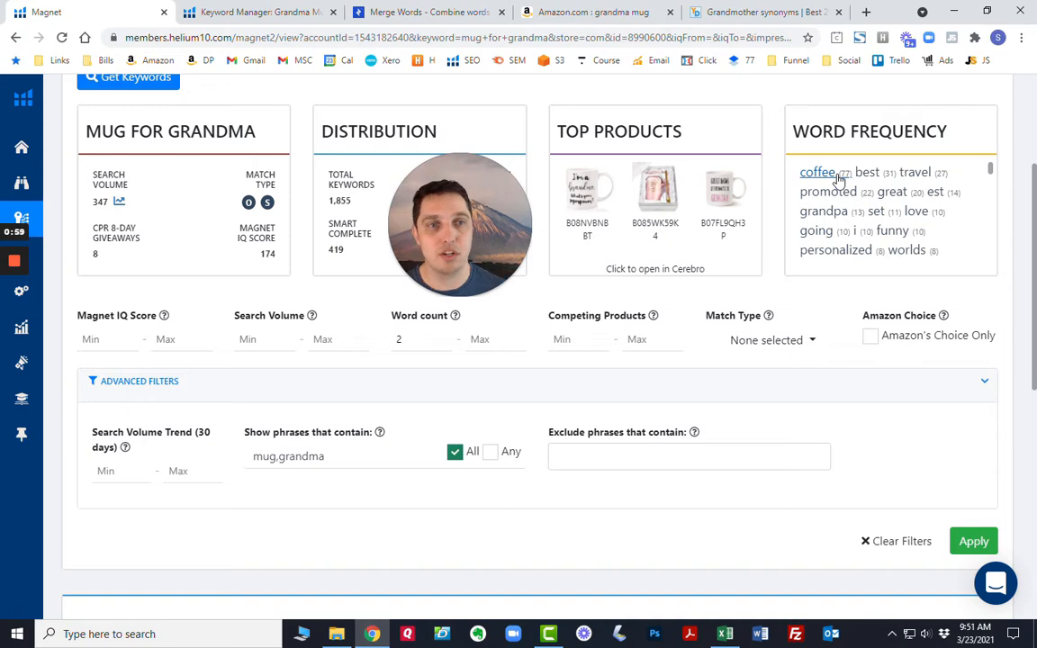
drag(518, 241, 798, 255)
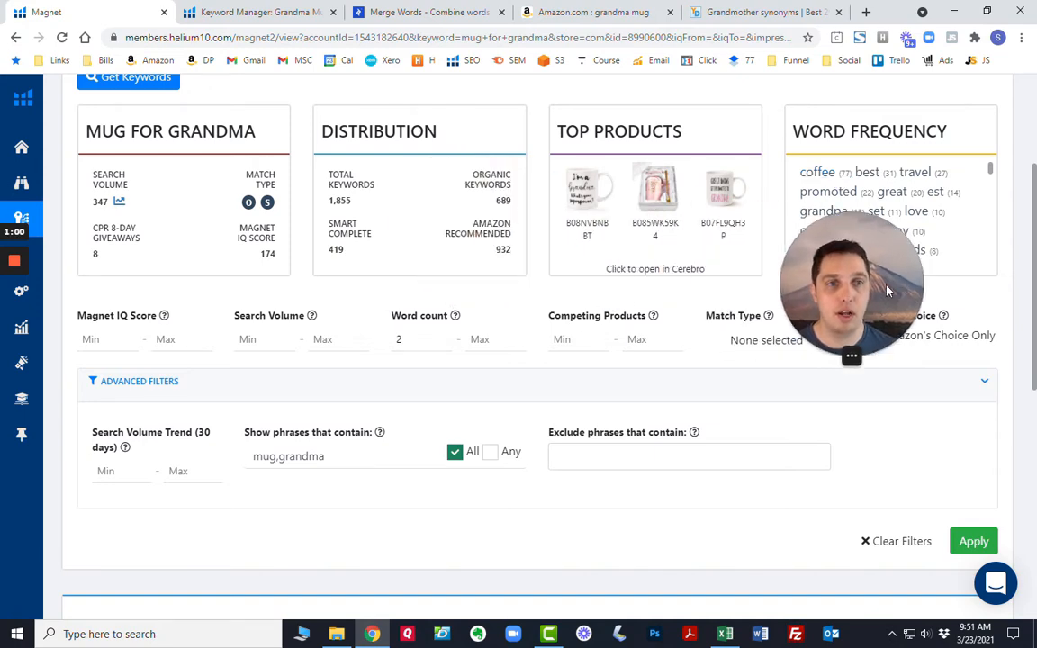
scroll(532, 300, down, 5)
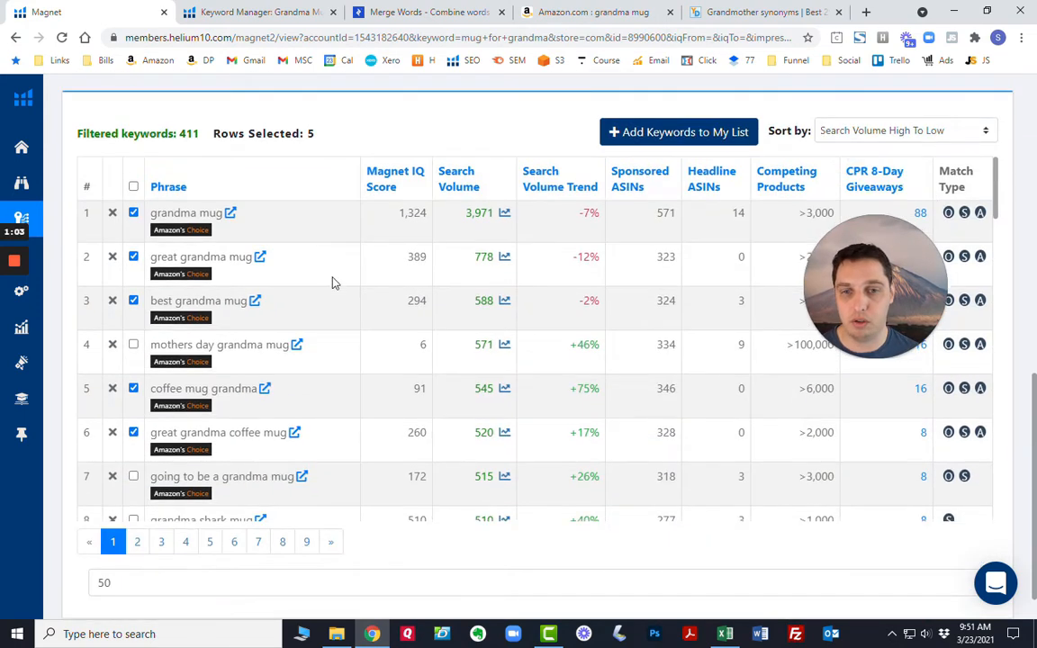
scroll(334, 283, down, 3)
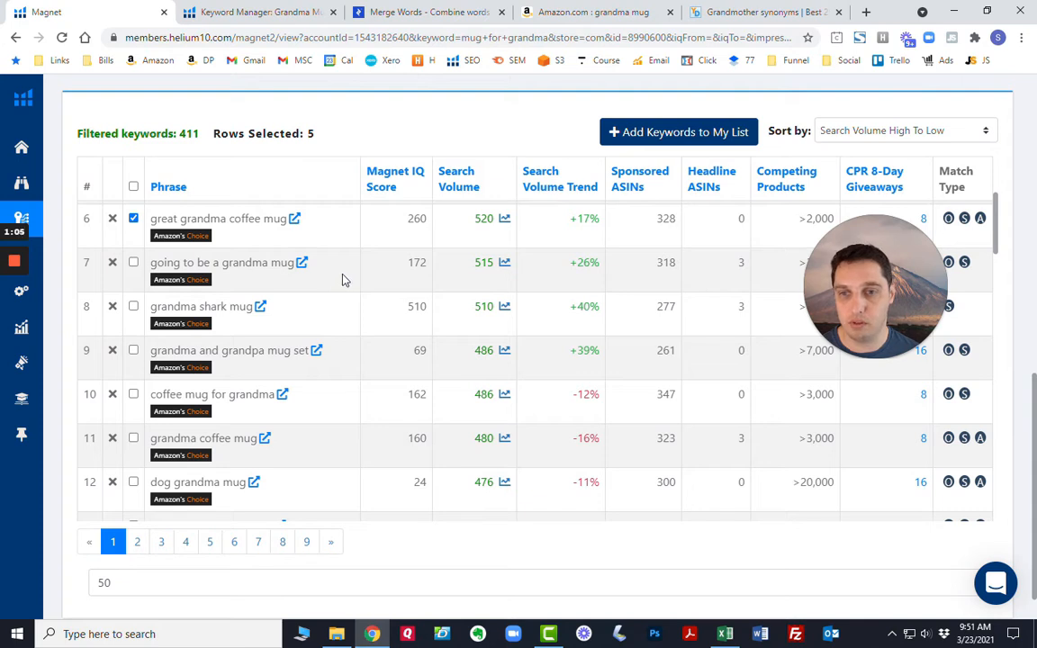
scroll(346, 280, down, 1)
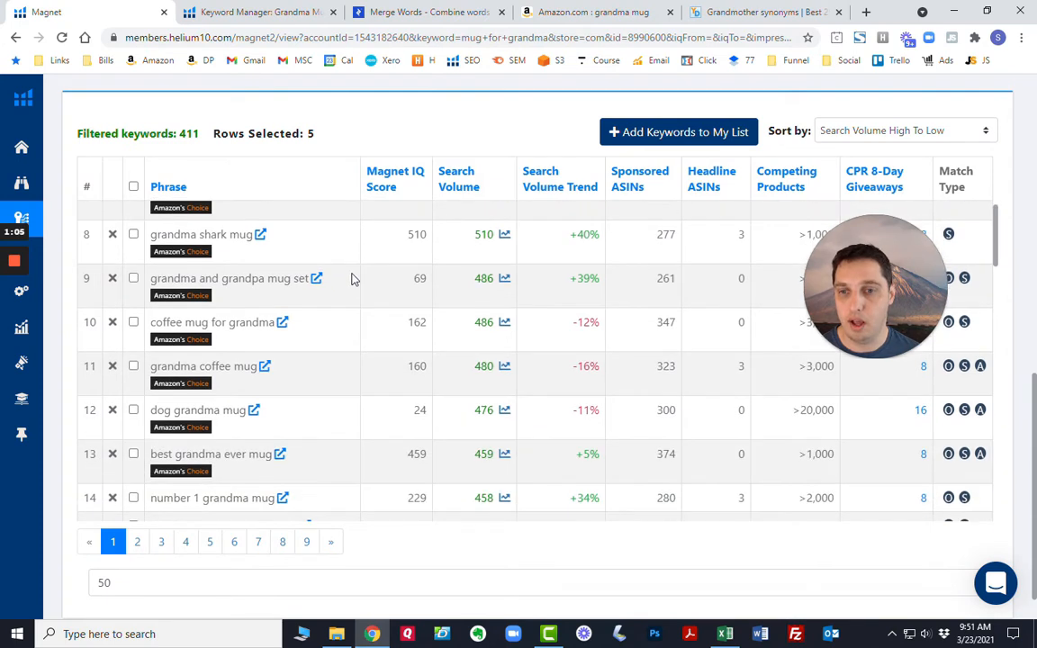
click(133, 367)
scroll(398, 343, down, 1)
scroll(396, 346, down, 1)
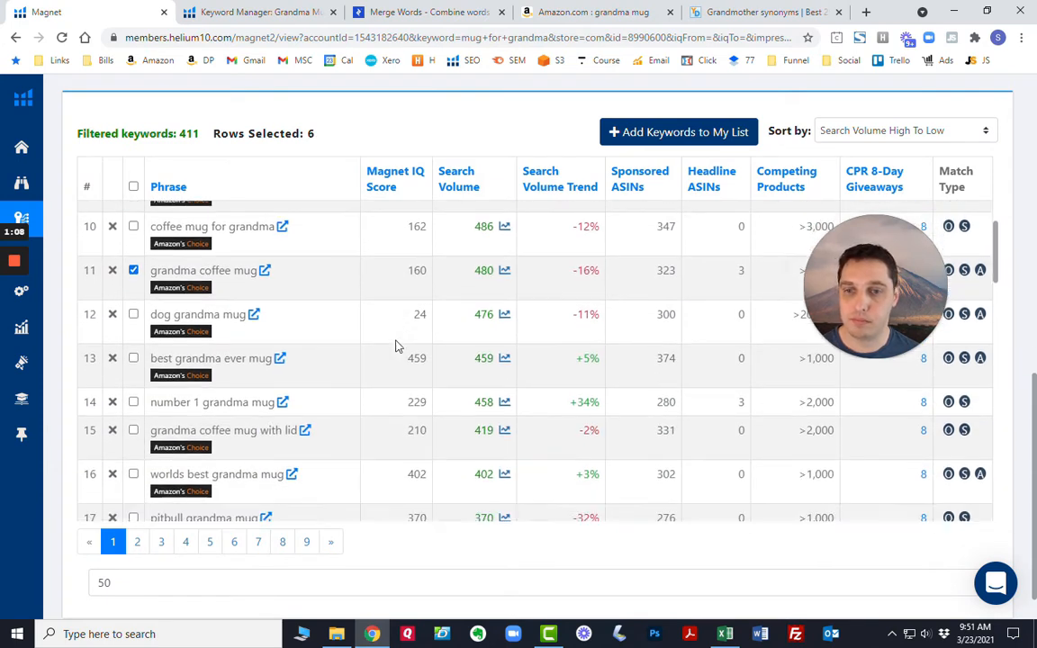
click(133, 310)
scroll(354, 323, down, 2)
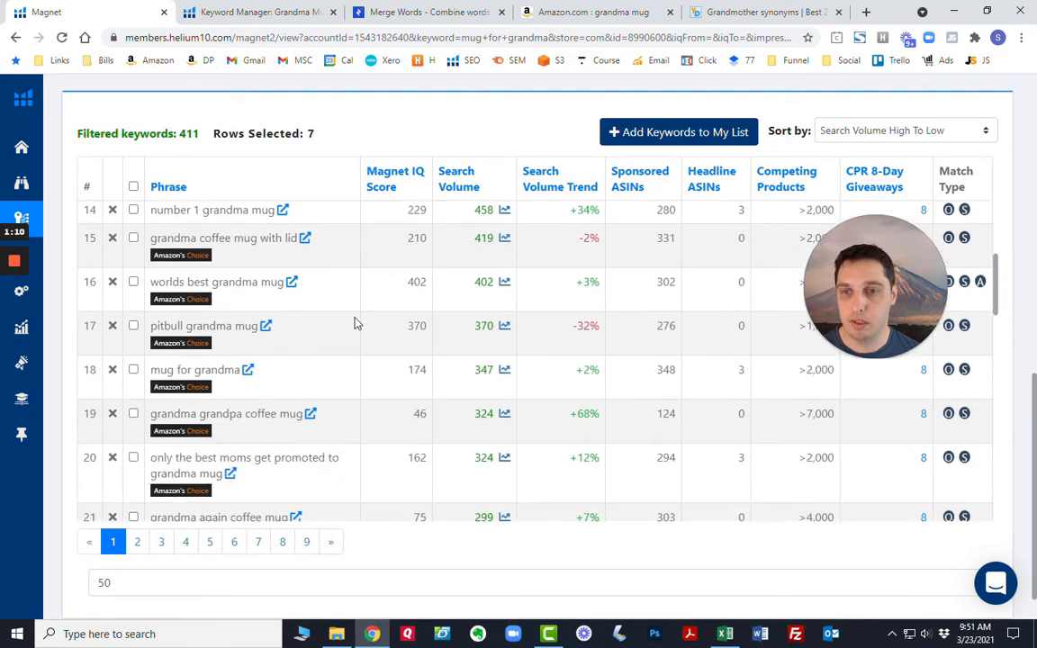
click(133, 282)
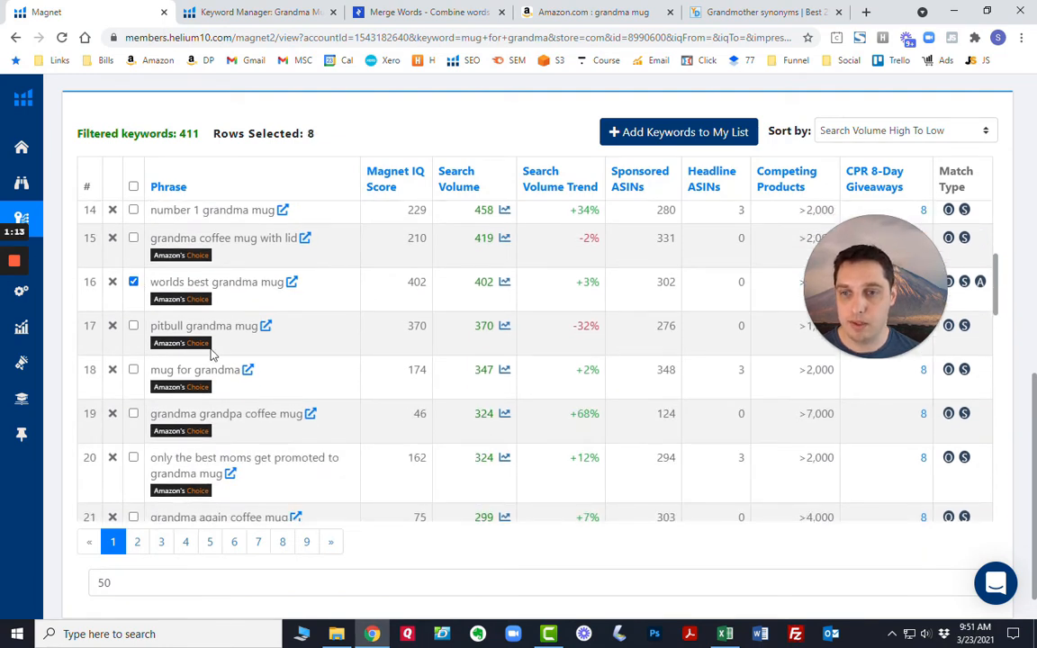
click(133, 369)
- Look back over the selected keywords and switch to the Toptal mergewords page
scroll(331, 255, up, 1)
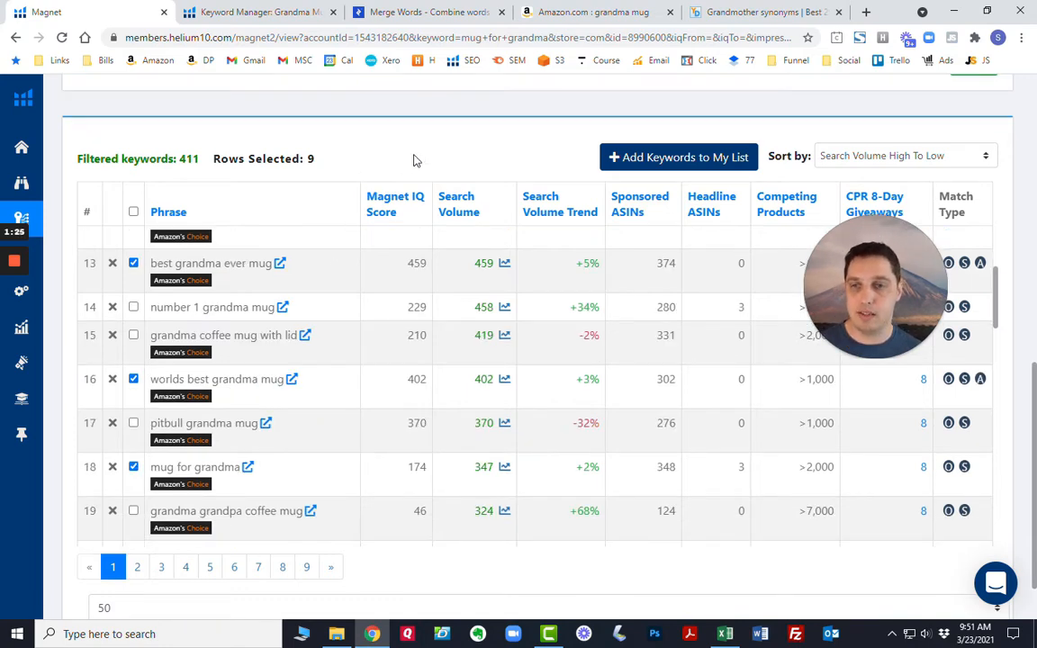
scroll(321, 325, up, 2)
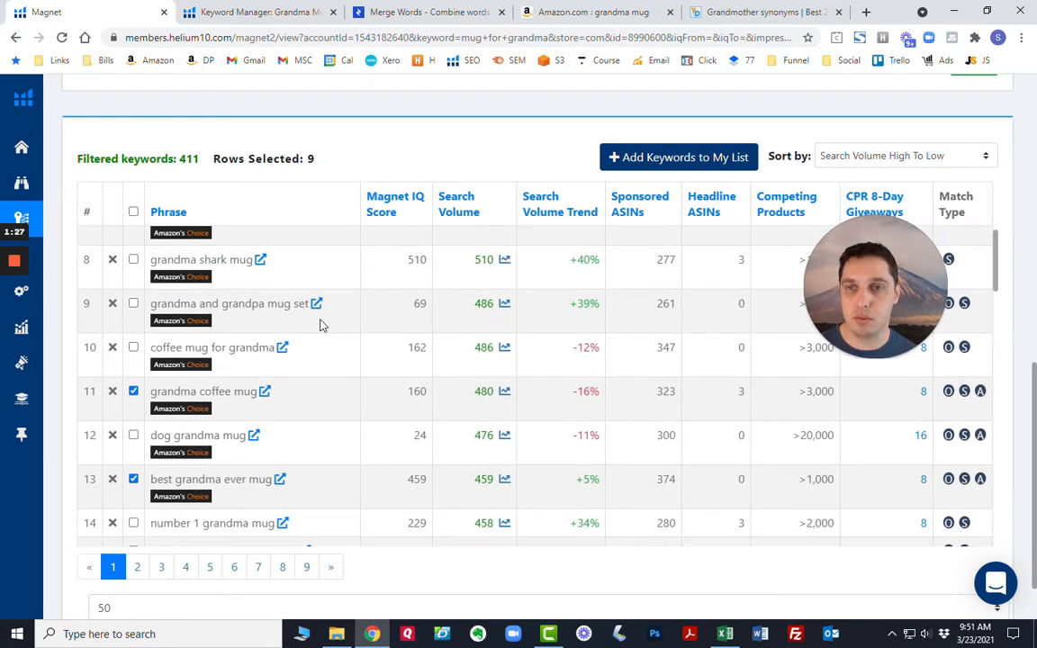
scroll(322, 325, up, 2)
click(448, 11)
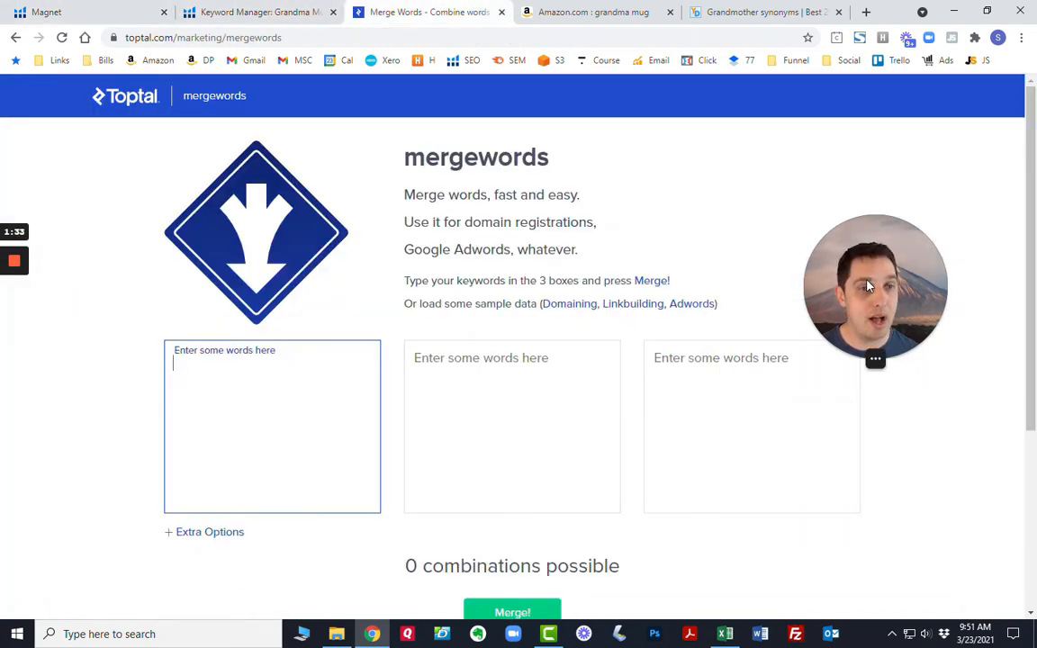
drag(780, 250, 825, 200)
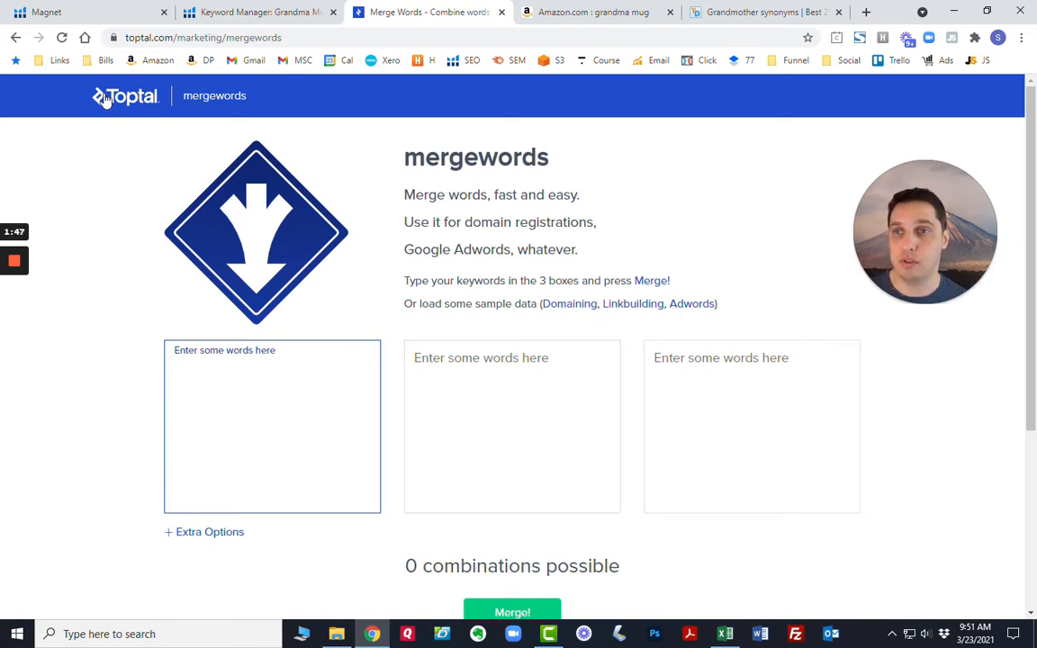
- Copy the phrase grandma mug from Magnet into mergewords, with grandma in the second word box and mug in the third
click(46, 12)
scroll(378, 288, up, 3)
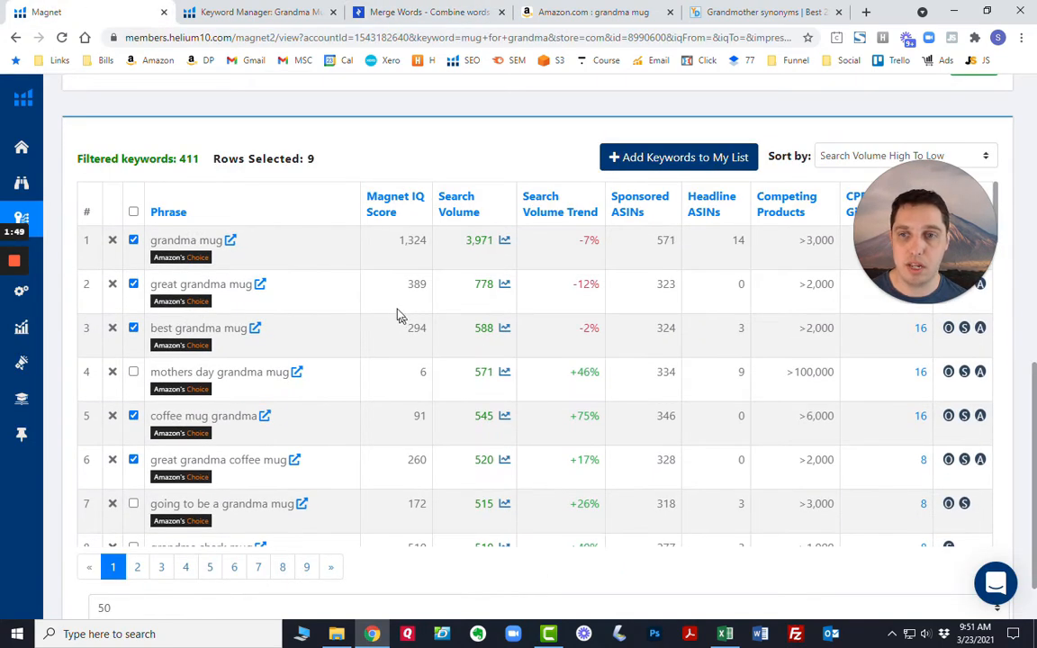
drag(146, 240, 221, 239)
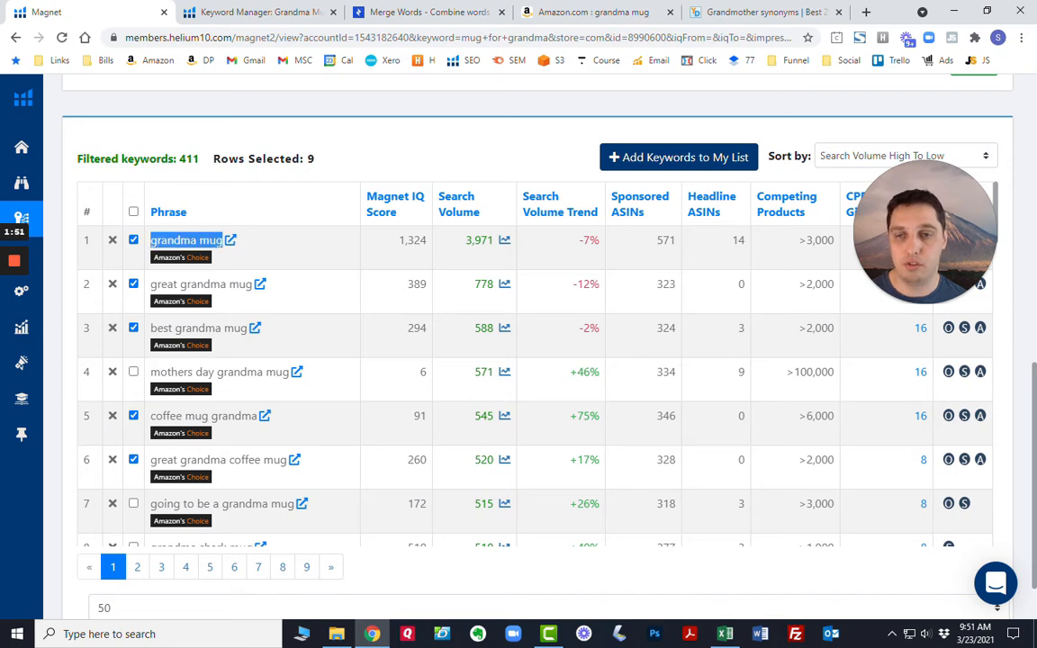
click(405, 12)
click(504, 405)
text(grandma mug)
key(ctrl+shift+Left)
key(ctrl+c)
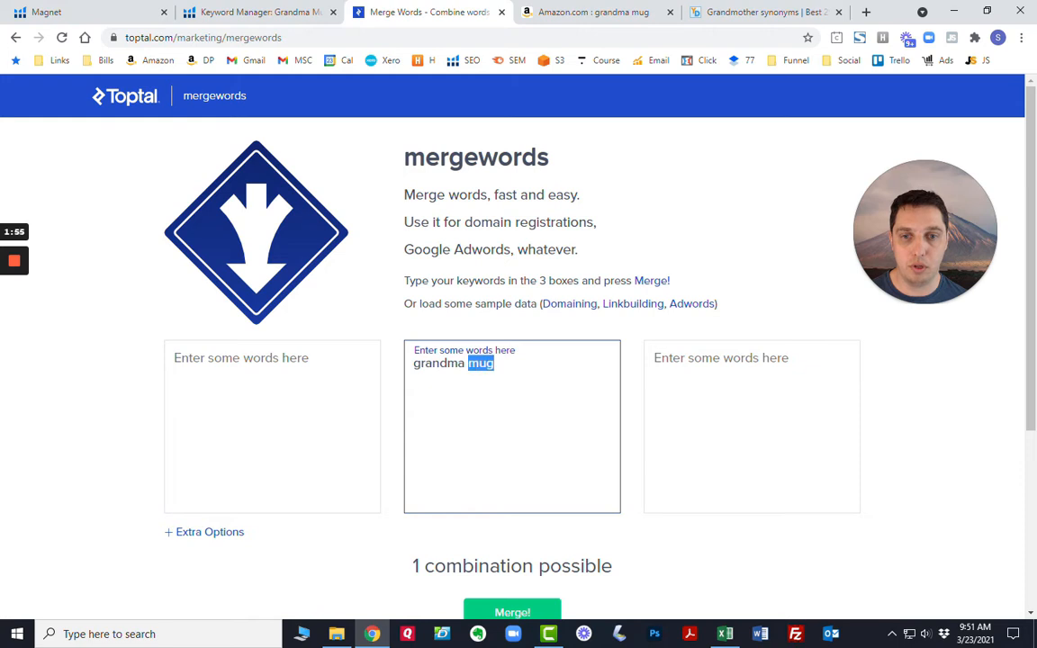
key(BackSpace)
key(Tab)
key(ctrl+v)
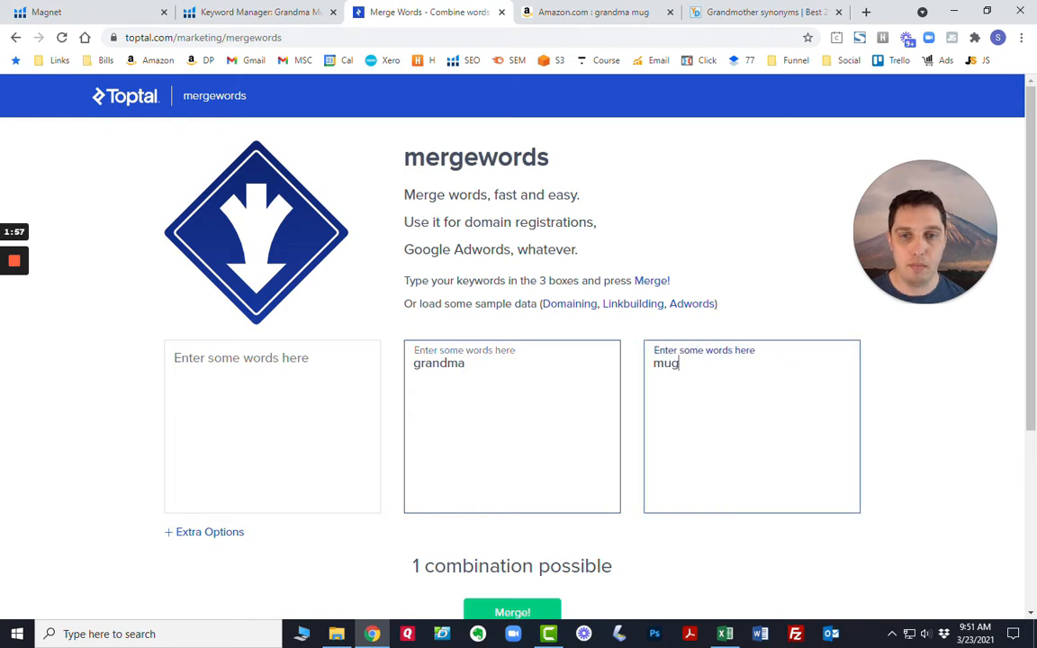
- Consult the grandmother synonyms page and add grandmother, granny and nanna below grandma in the second mergewords box
click(734, 12)
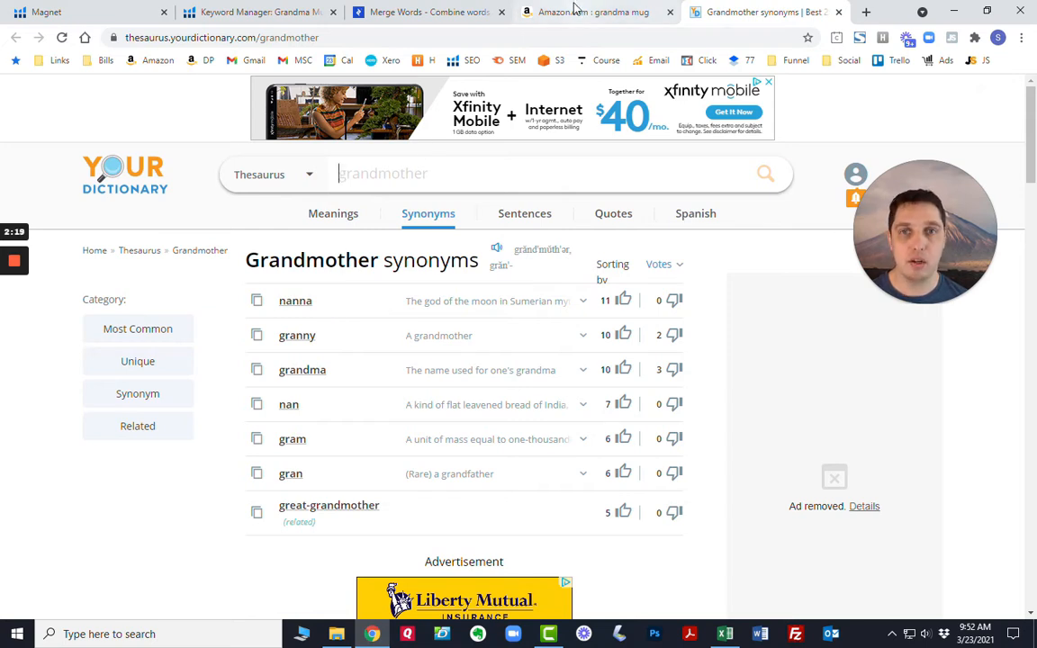
click(418, 9)
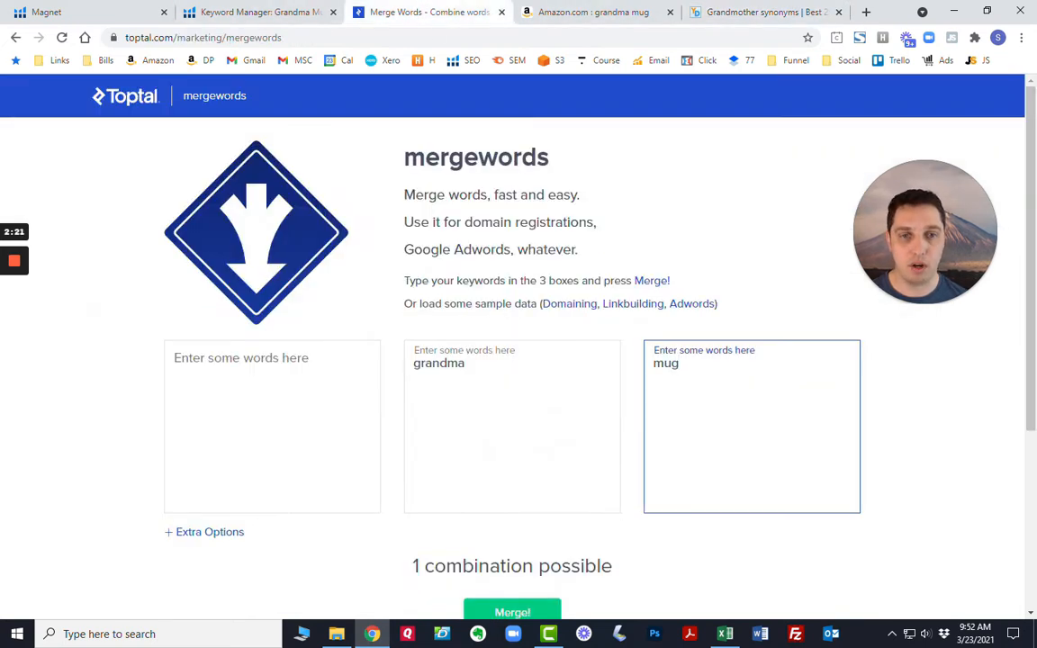
click(467, 364)
key(Return)
text(gra)
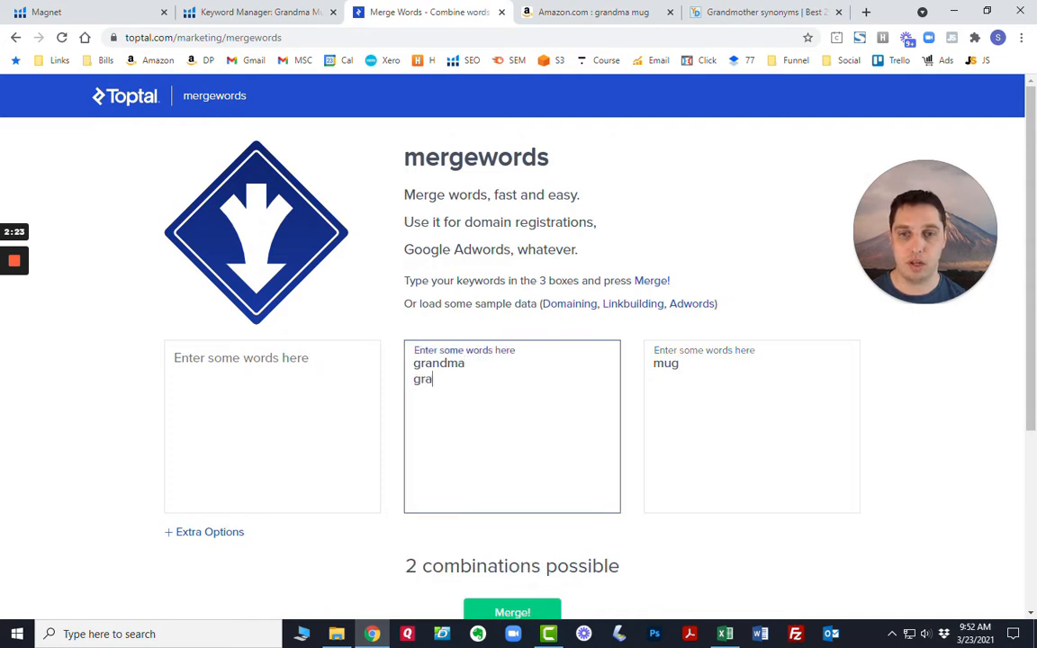
text(ndmother)
key(Return)
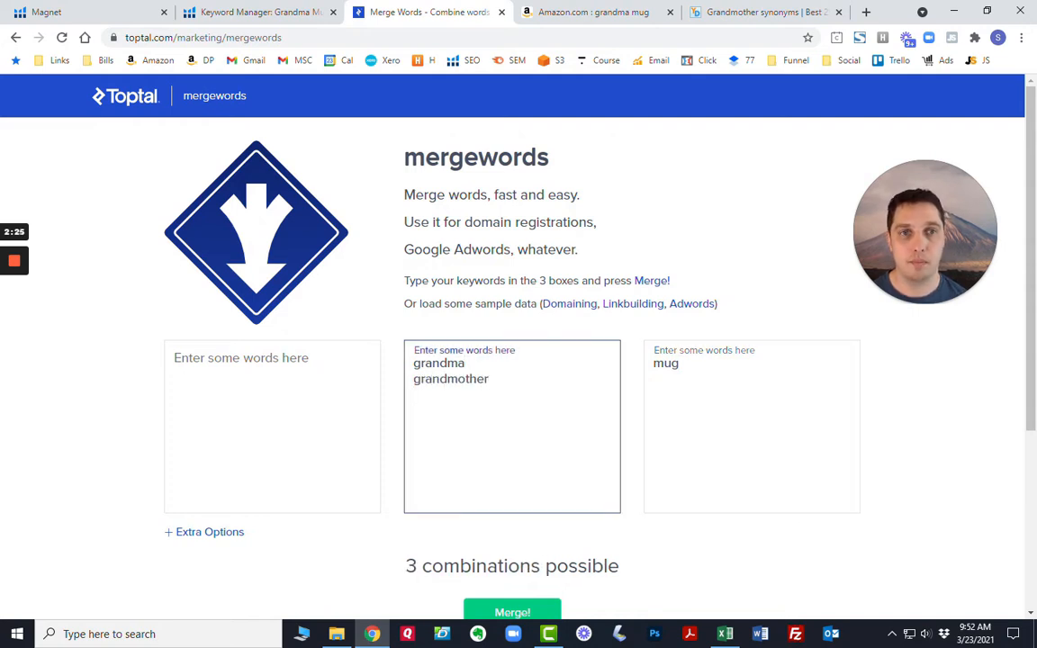
text(nanna)
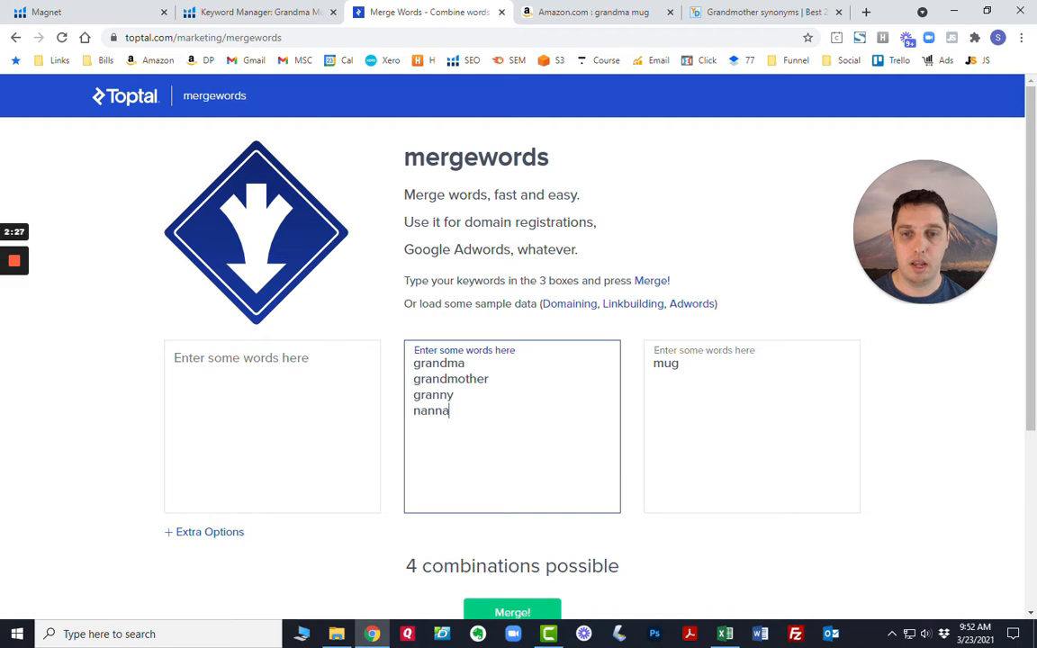
- Check the thesaurus again and add gram and grandmommy to the second mergewords box
click(720, 13)
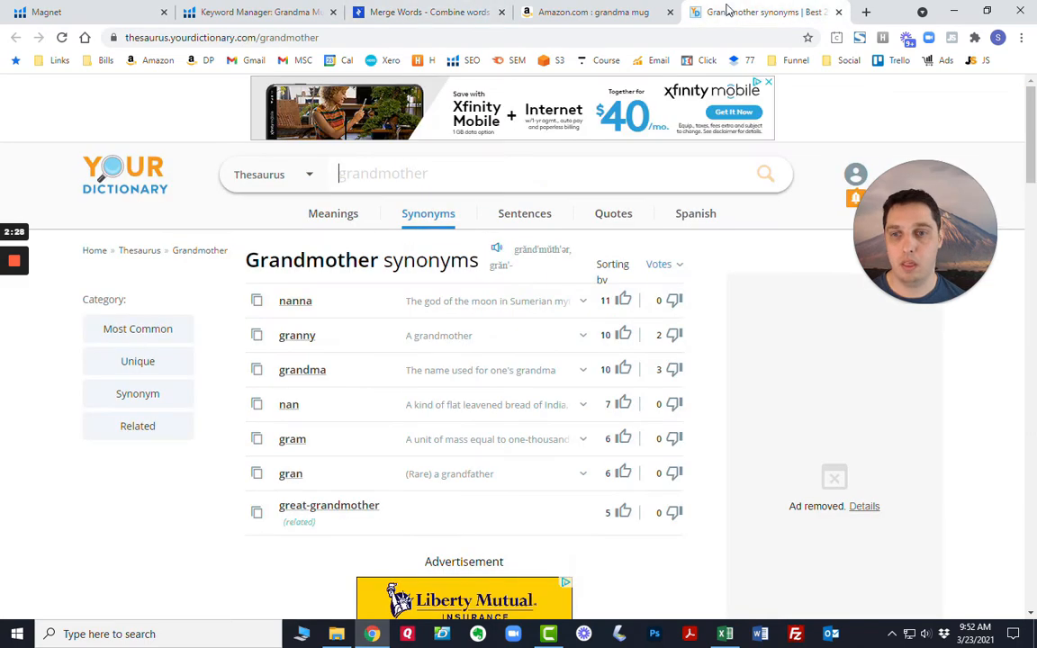
click(435, 12)
key(Return)
text(gram)
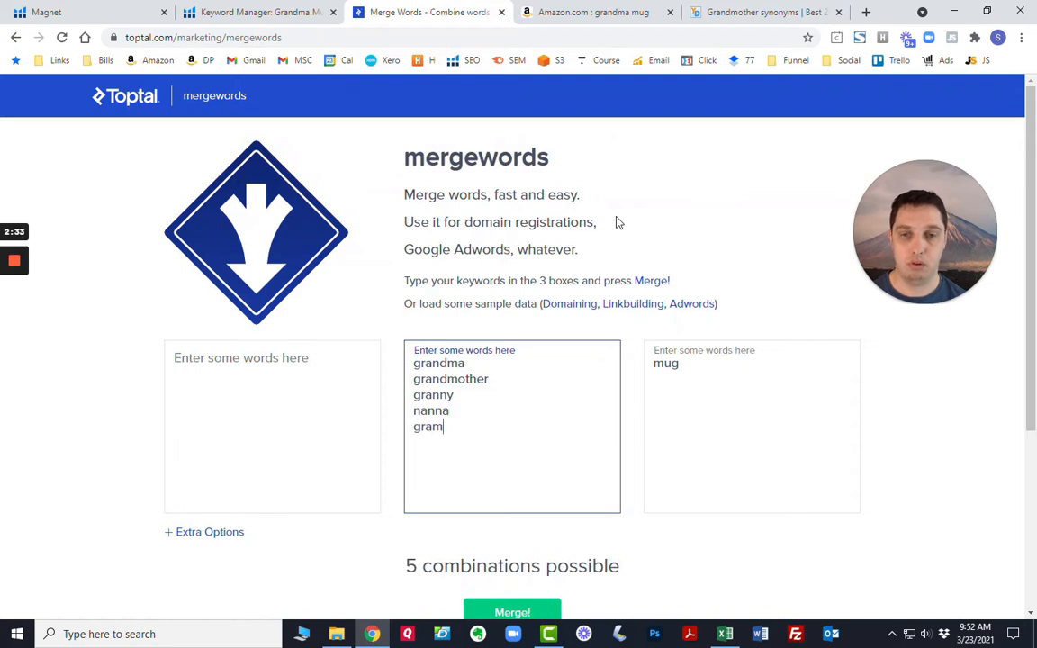
text(ndmommy)
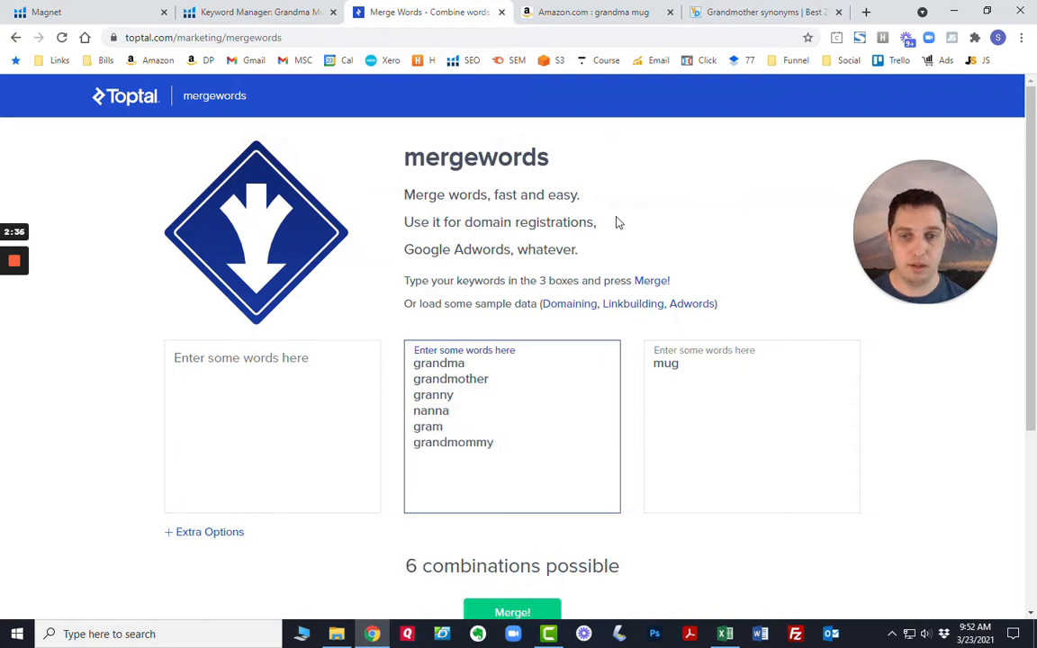
- Merge the grandma synonyms with mug into combined keyword phrases
click(702, 364)
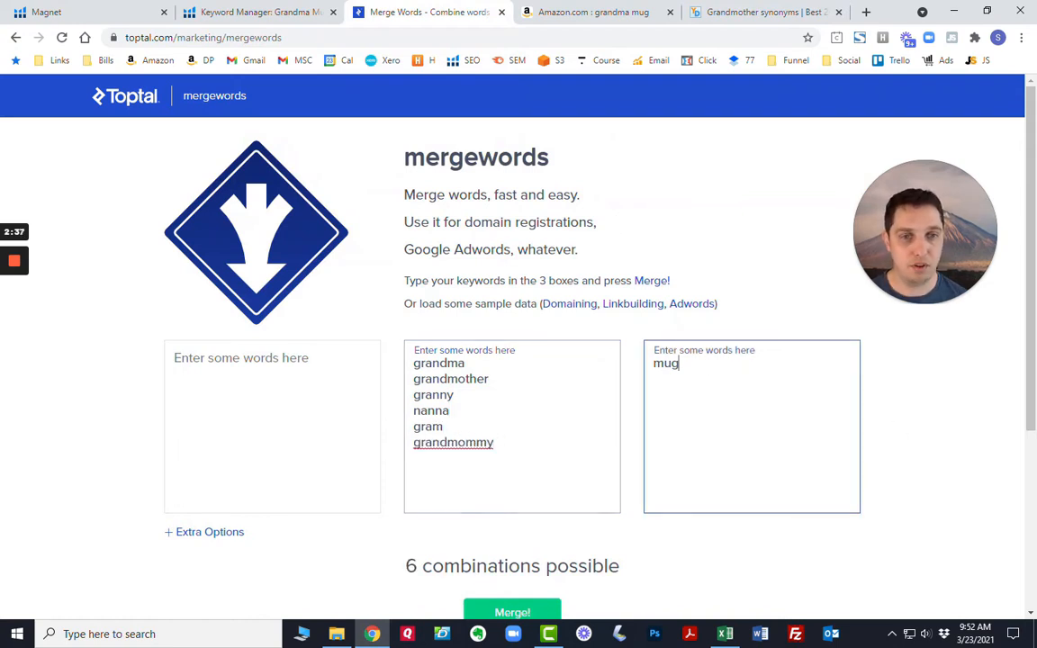
scroll(602, 343, down, 1)
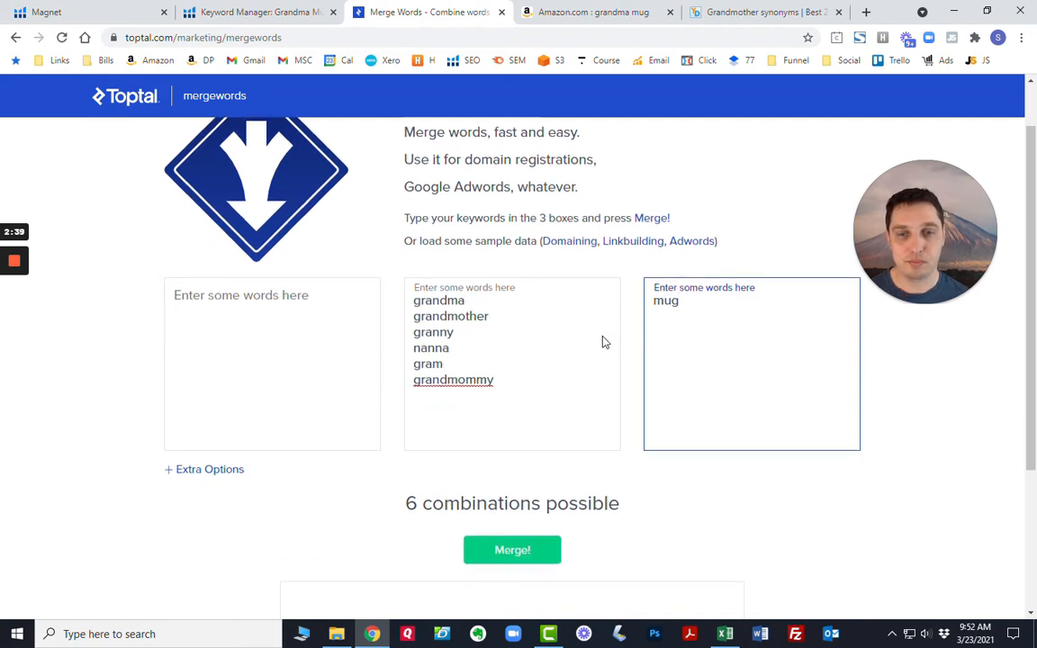
click(511, 539)
scroll(794, 484, down, 3)
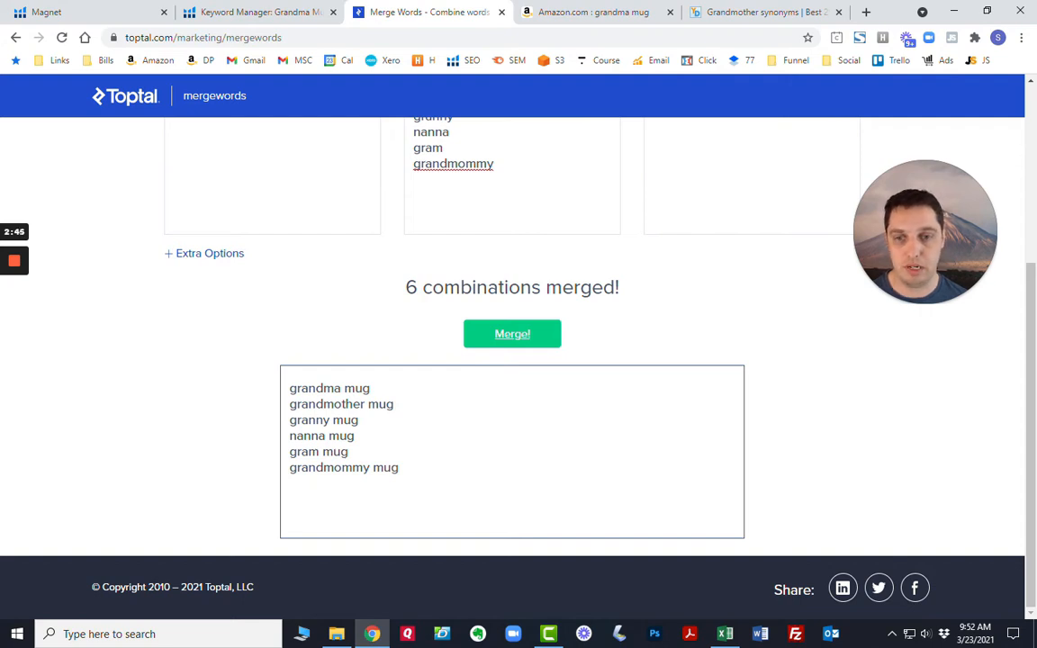
- Close the Keyword Manager page, return to Magnet and highlight the modifiers best and great in the keyword phrases
click(333, 11)
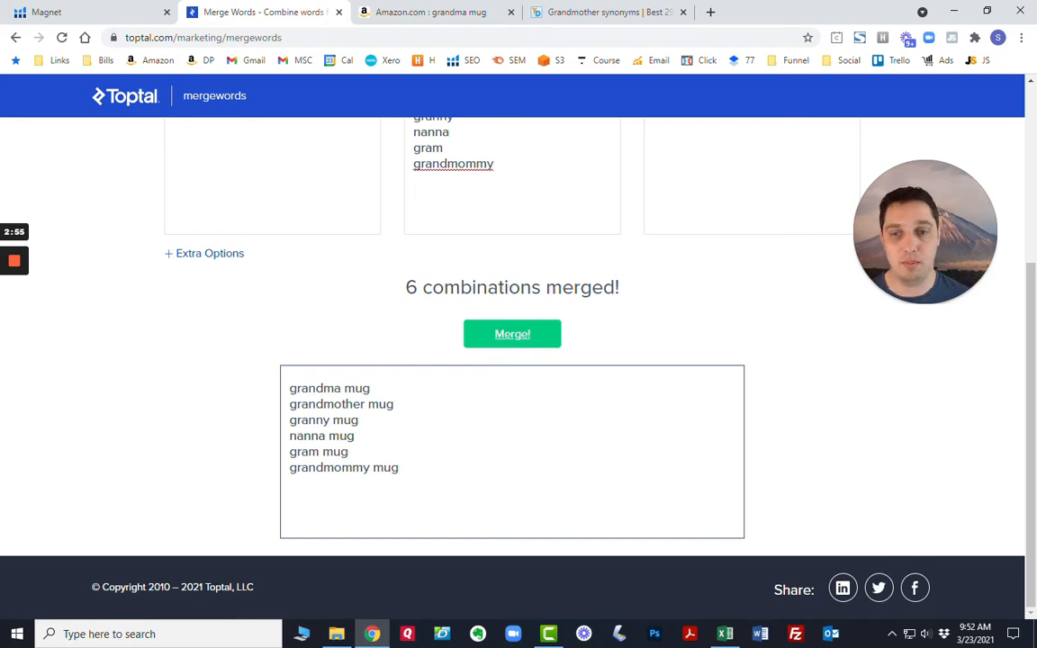
click(90, 9)
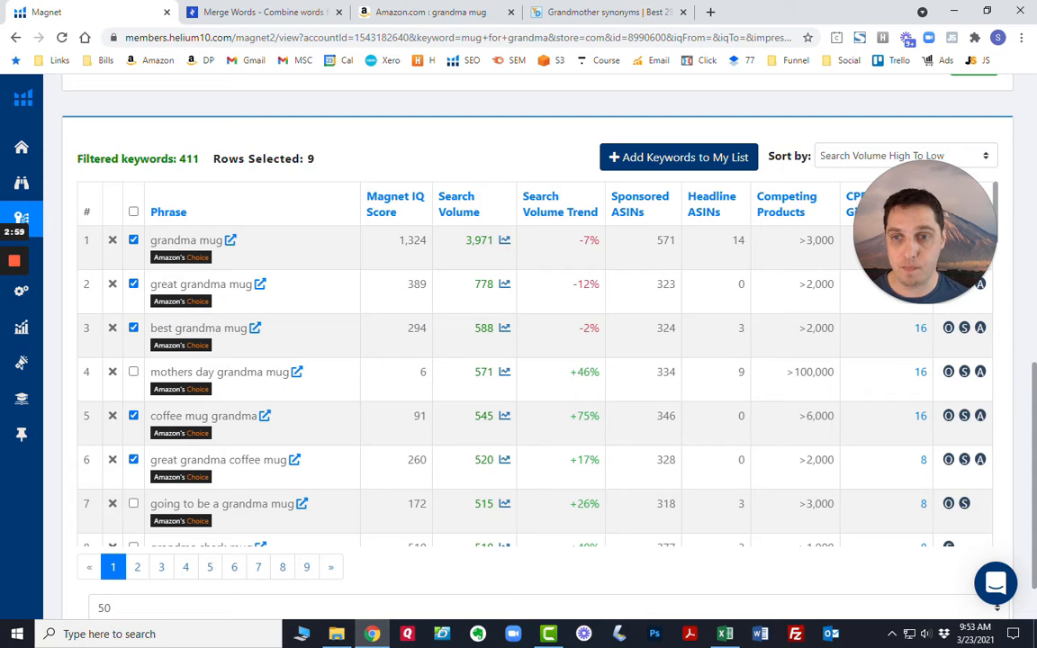
double_click(162, 329)
double_click(162, 285)
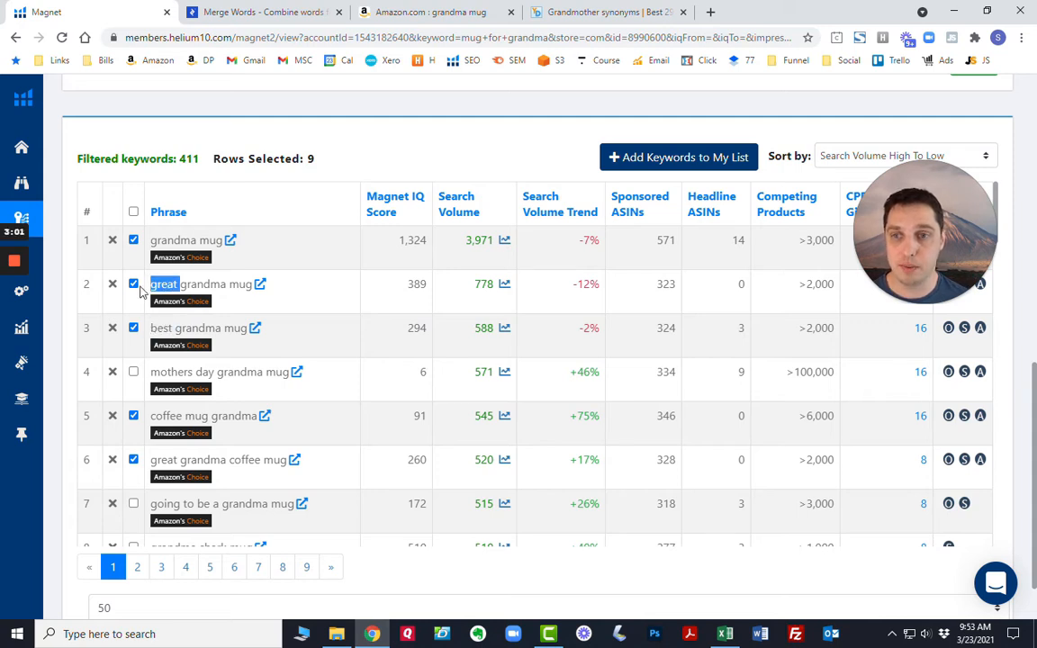
- Switch to mergewords and enter best and great on separate lines in the first word box, followed by a blank line
click(297, 11)
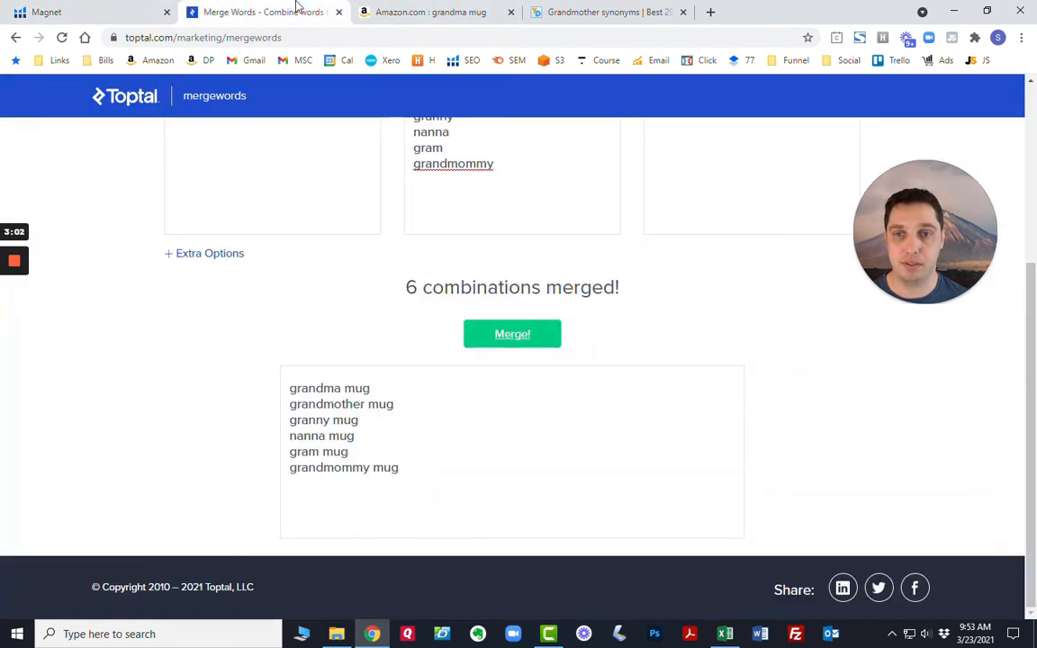
scroll(352, 289, up, 2)
click(355, 284)
text(best)
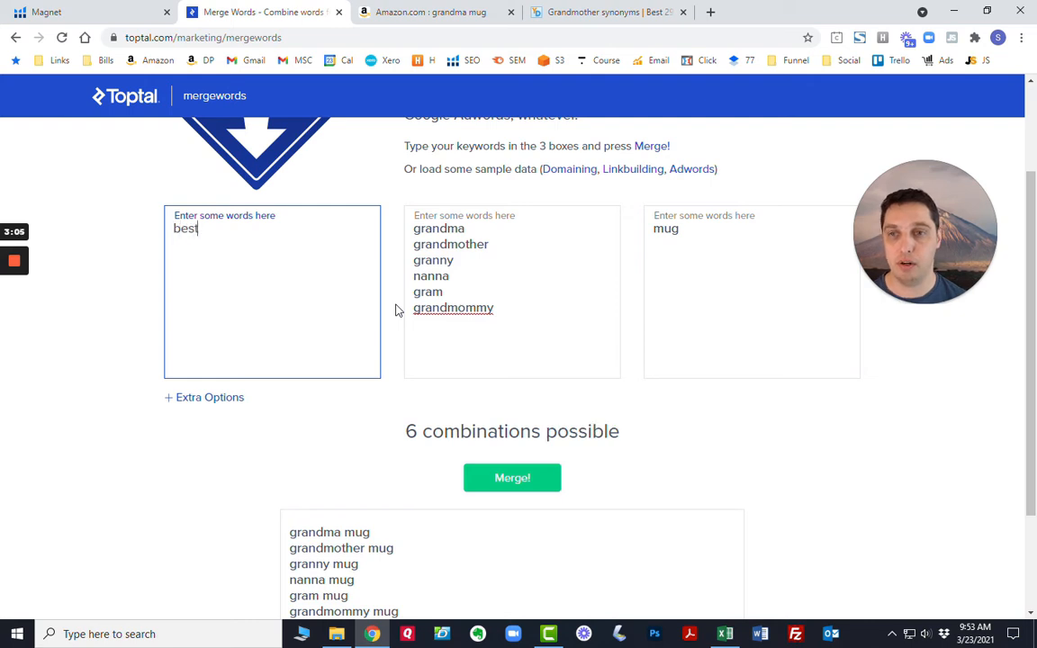
key(Return)
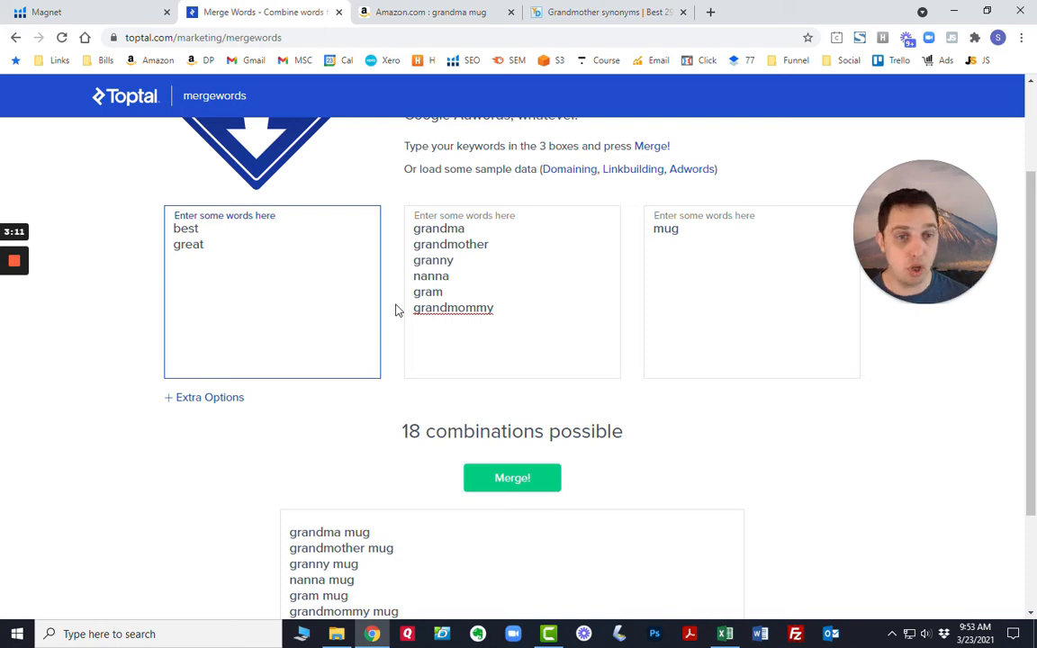
key(Return)
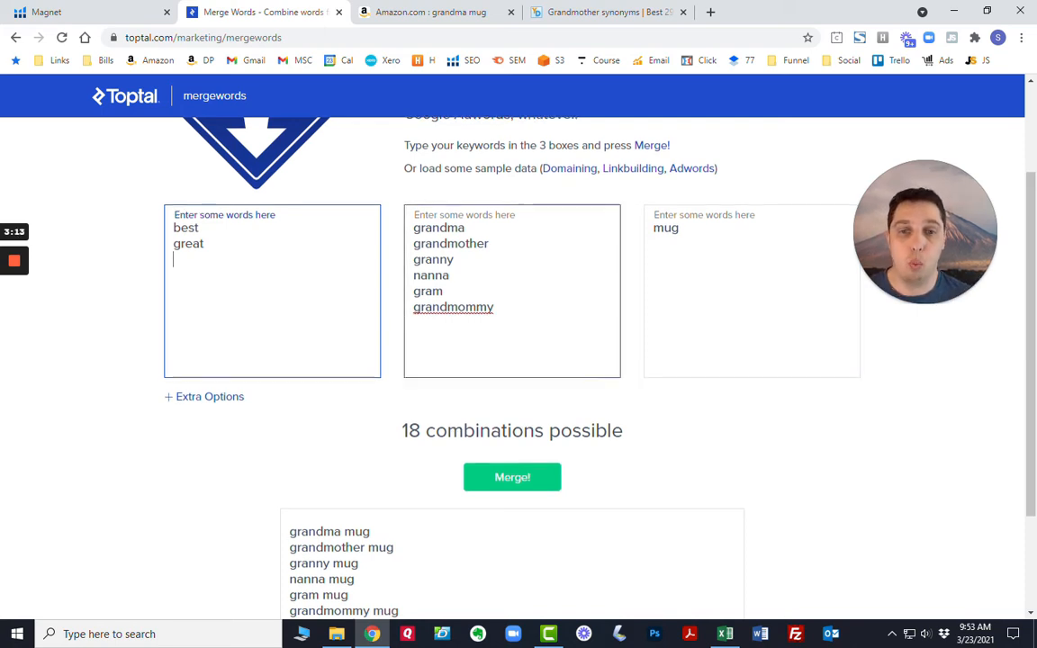
- Merge the three word lists and highlight the resulting phrases that have no best or great modifier
scroll(409, 310, down, 1)
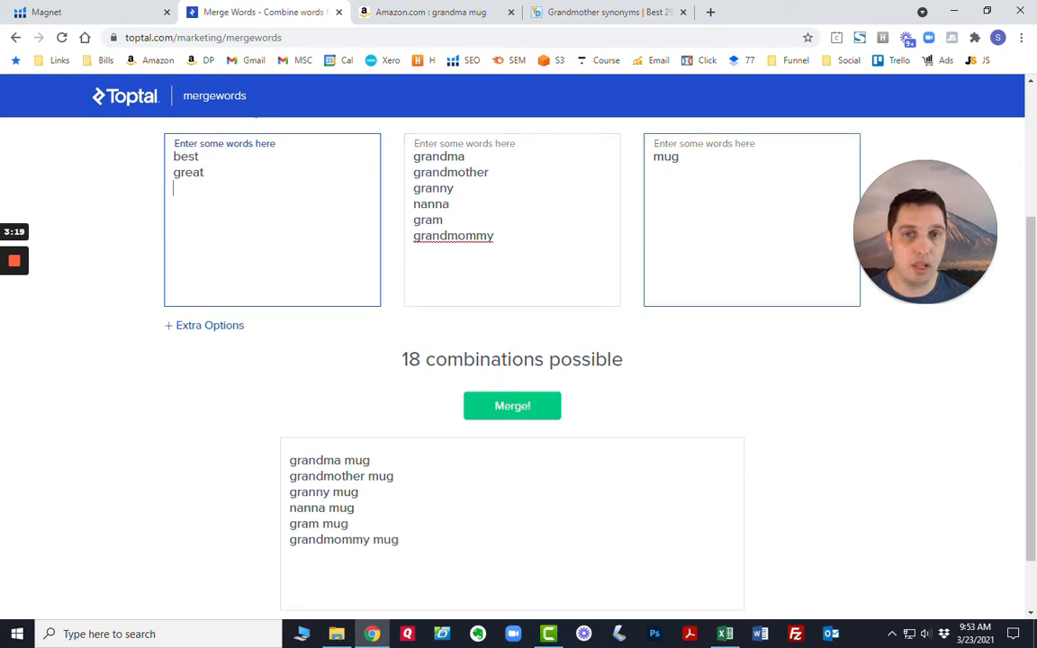
click(521, 406)
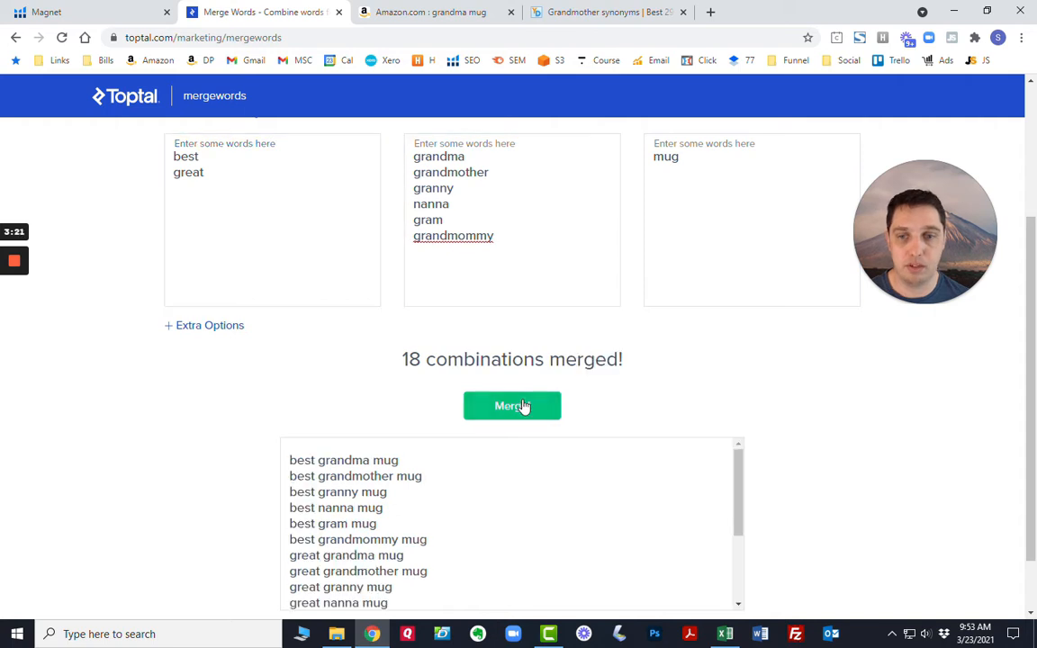
scroll(512, 450, down, 1)
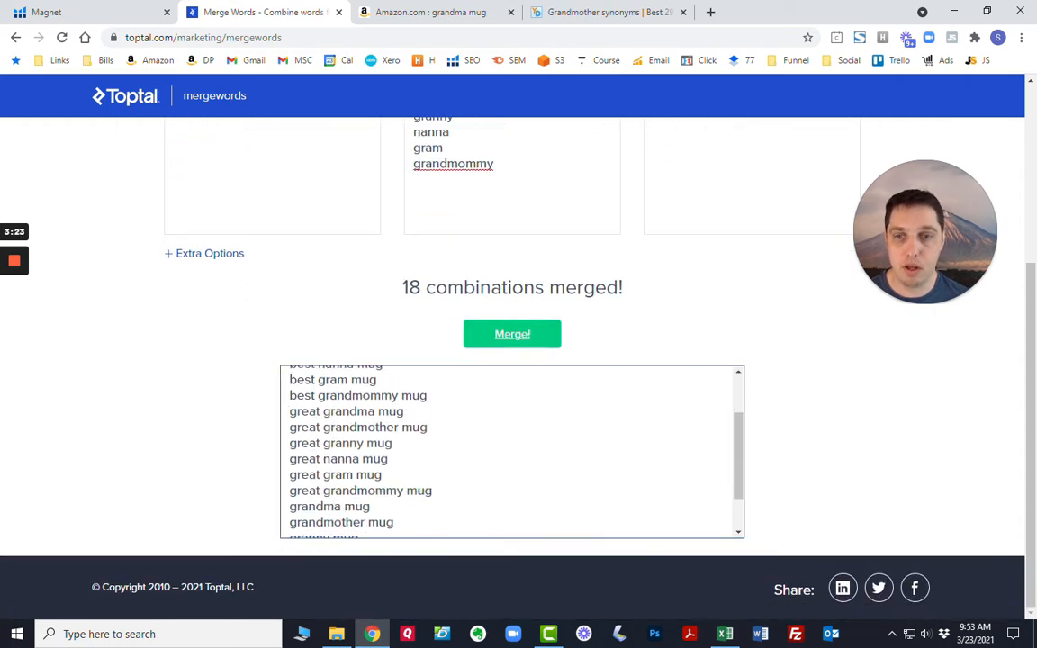
scroll(512, 450, up, 1)
scroll(512, 450, down, 1)
scroll(512, 450, down, 1)
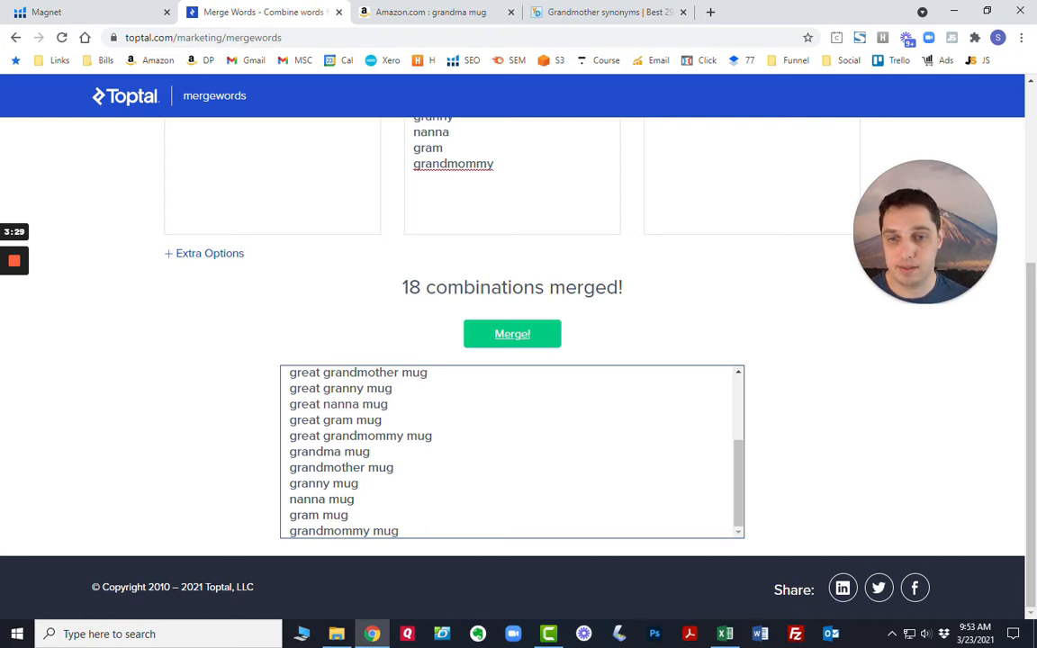
drag(290, 452, 432, 533)
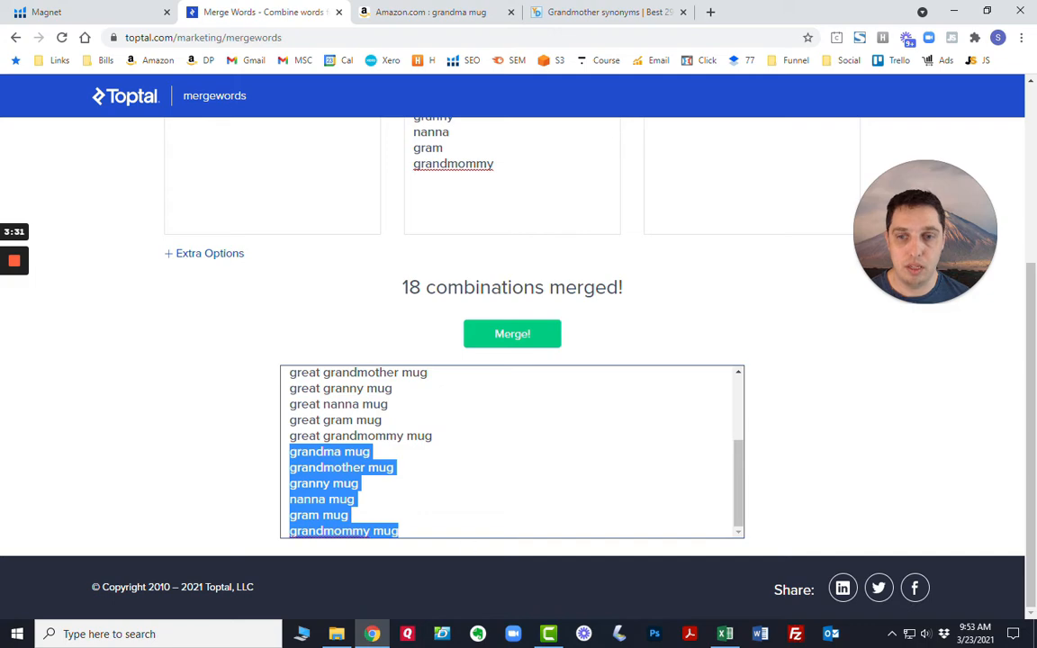
- Check the Magnet phrases for another product term and add coffee mug below mug in the third mergewords box
scroll(378, 450, up, 3)
scroll(305, 227, up, 4)
click(252, 369)
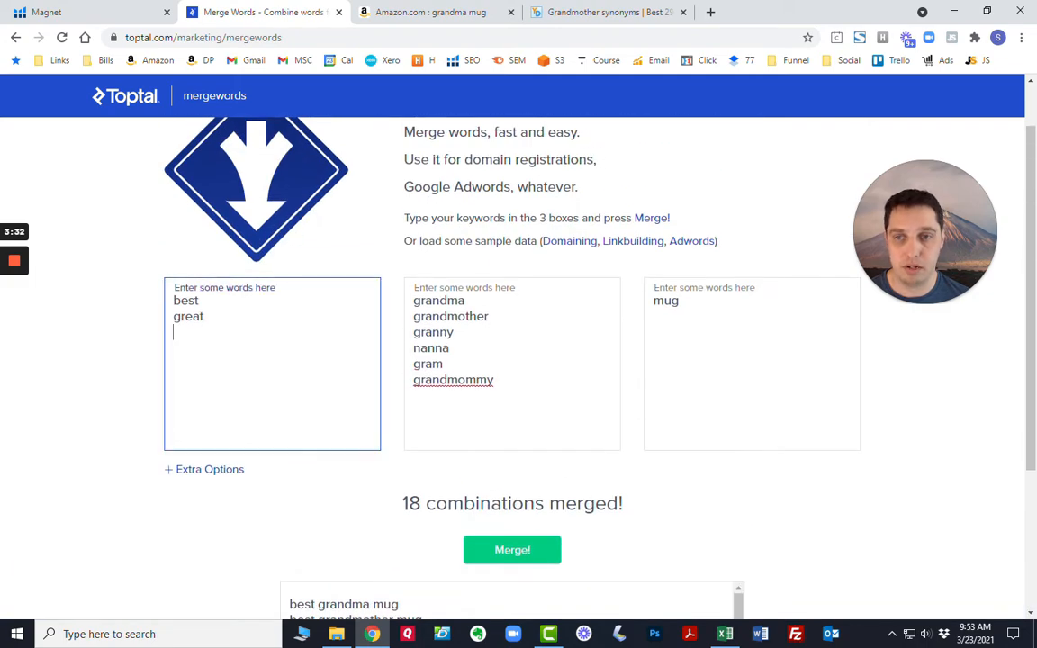
click(95, 7)
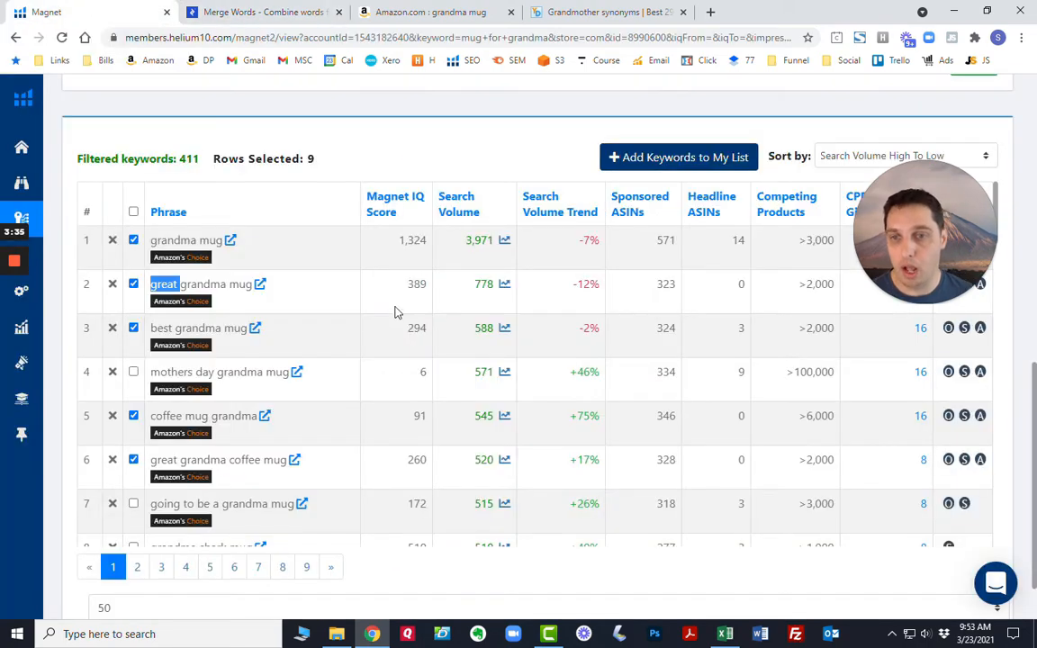
scroll(355, 316, down, 3)
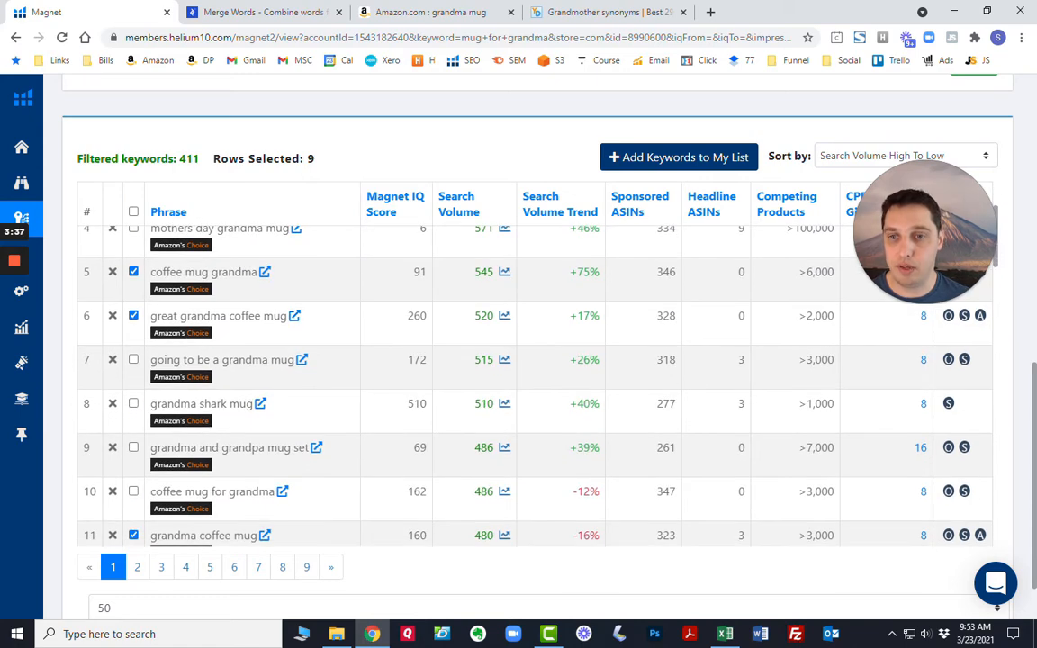
click(256, 12)
click(691, 303)
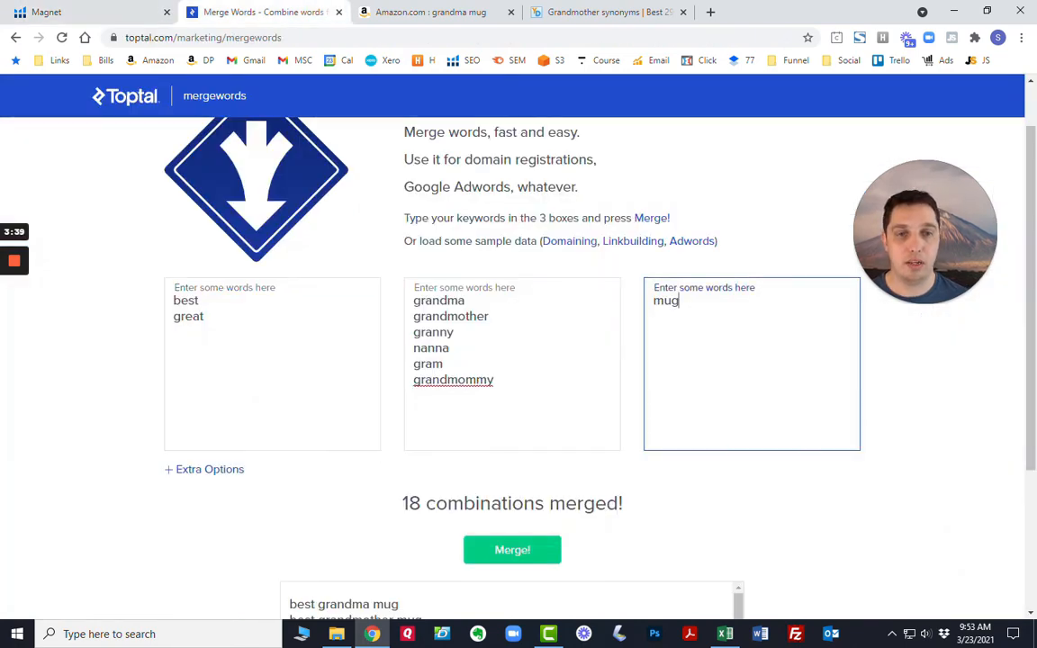
key(Return)
text(coffe)
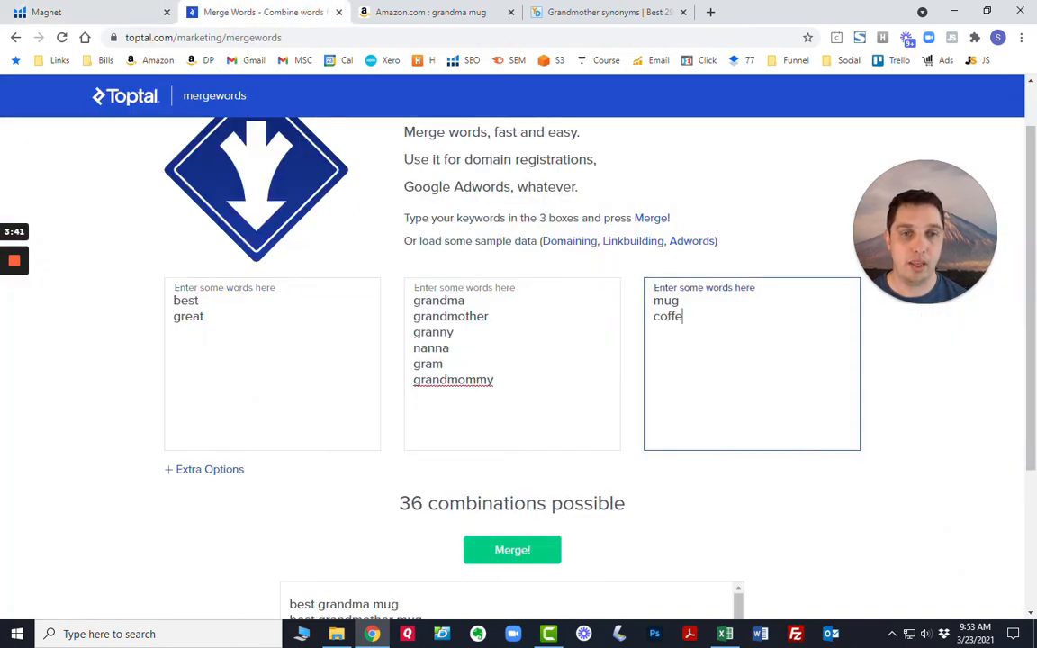
text(e mug)
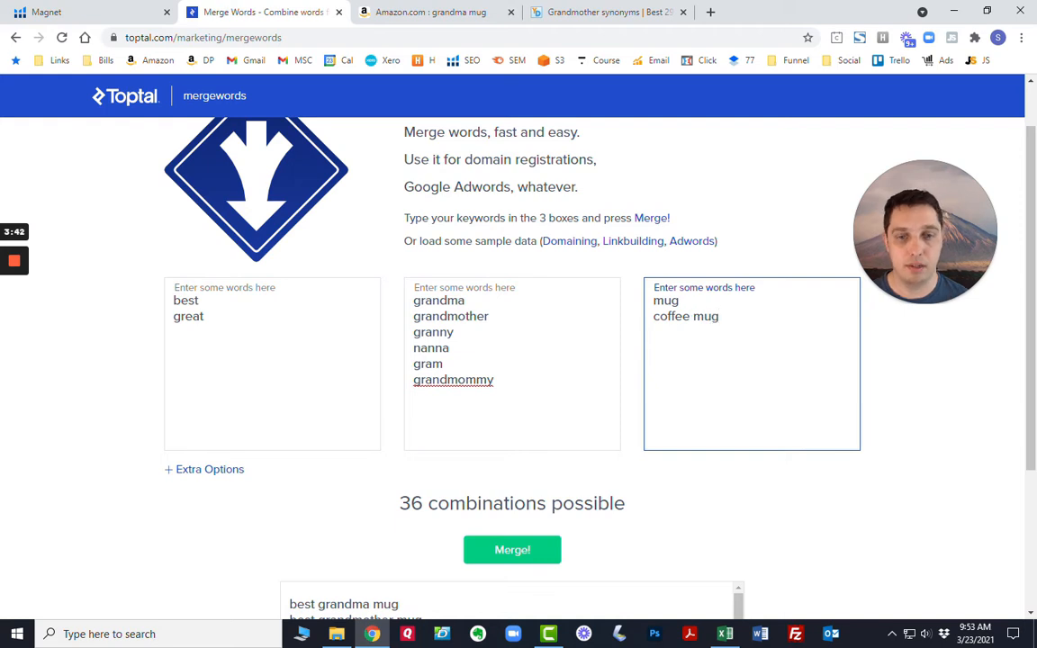
- Merge the lists again with coffee mug included and review the combined phrases through to the end
click(512, 549)
scroll(518, 450, down, 8)
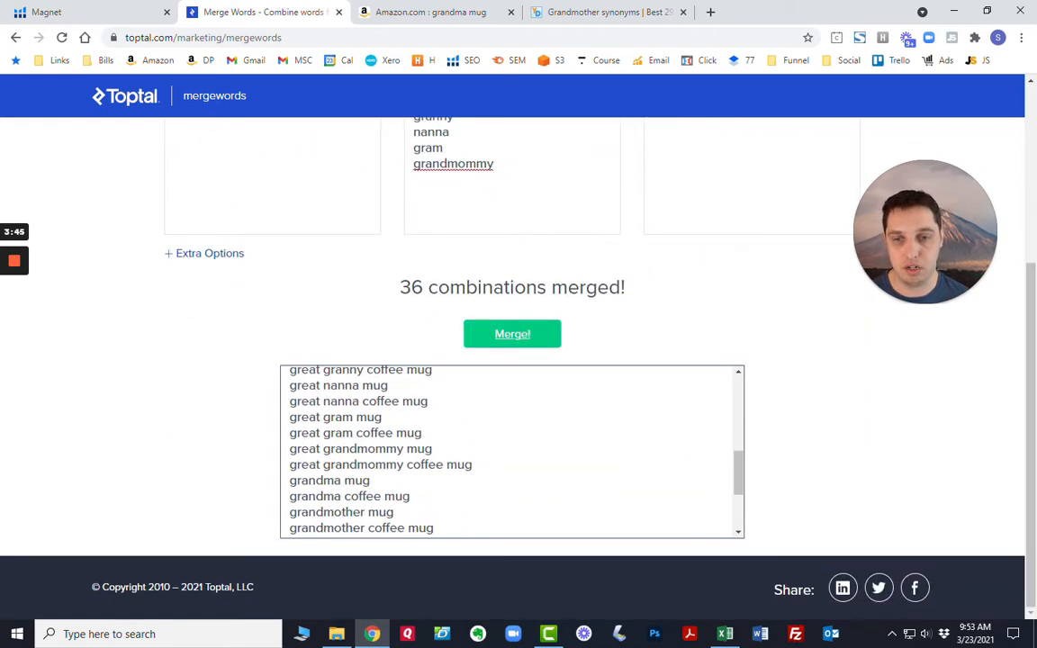
scroll(513, 450, down, 3)
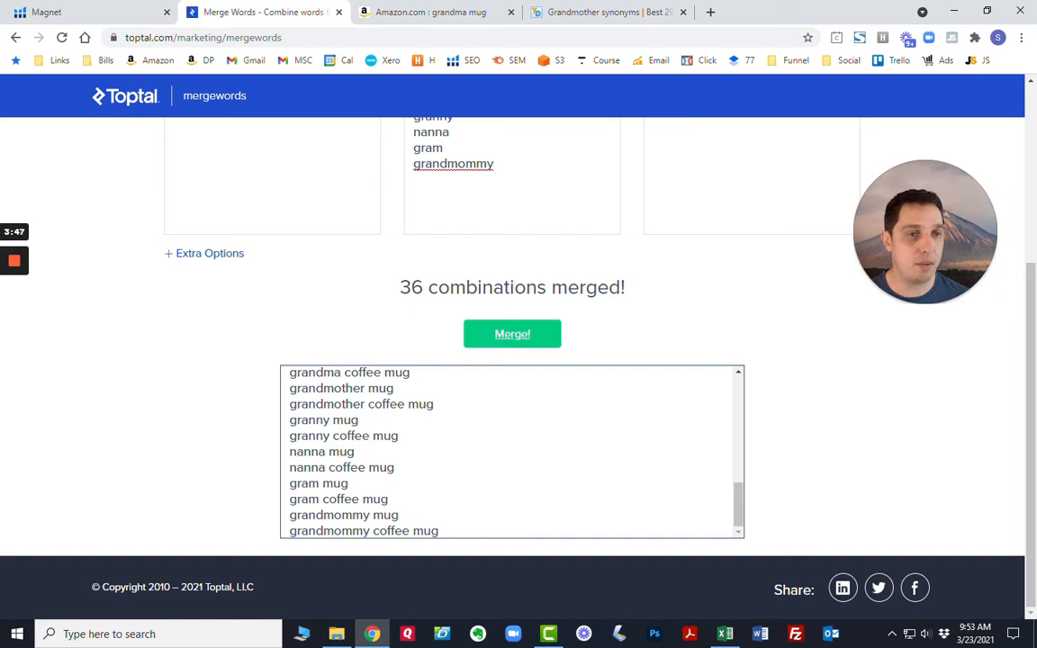
- Examine further Magnet phrases for word patterns, comparing them with the word lists in mergewords
click(69, 10)
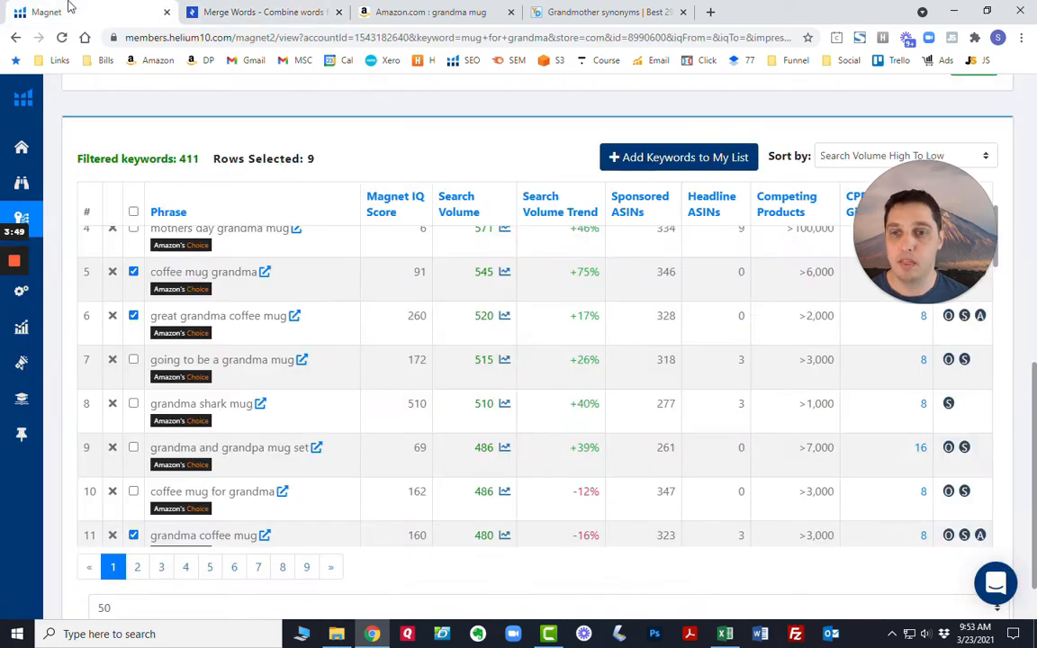
scroll(393, 296, down, 3)
scroll(343, 314, down, 1)
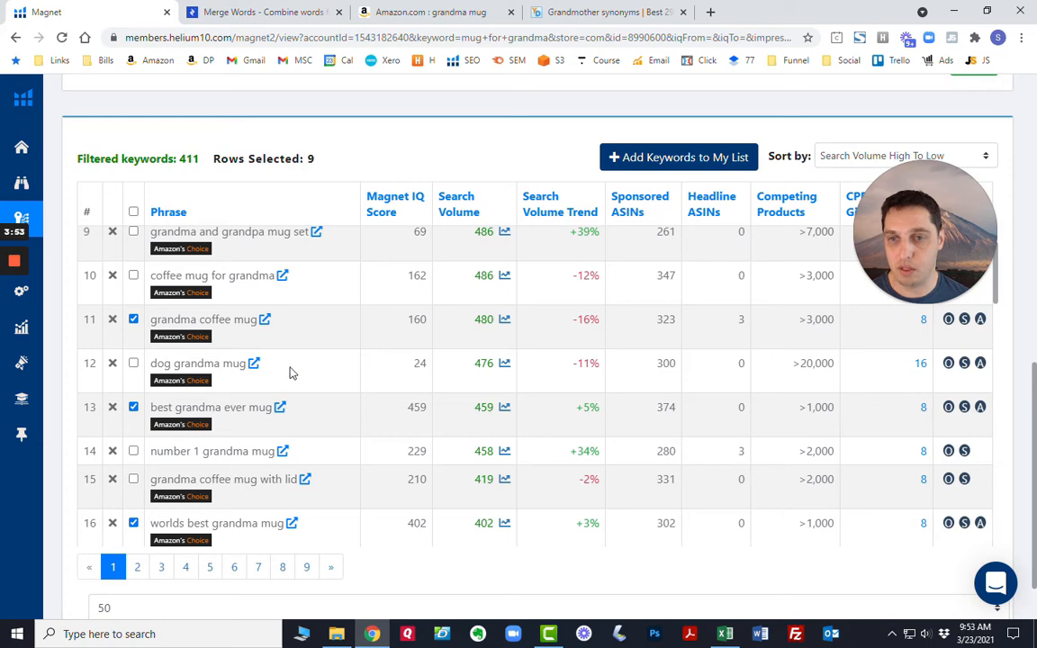
click(306, 11)
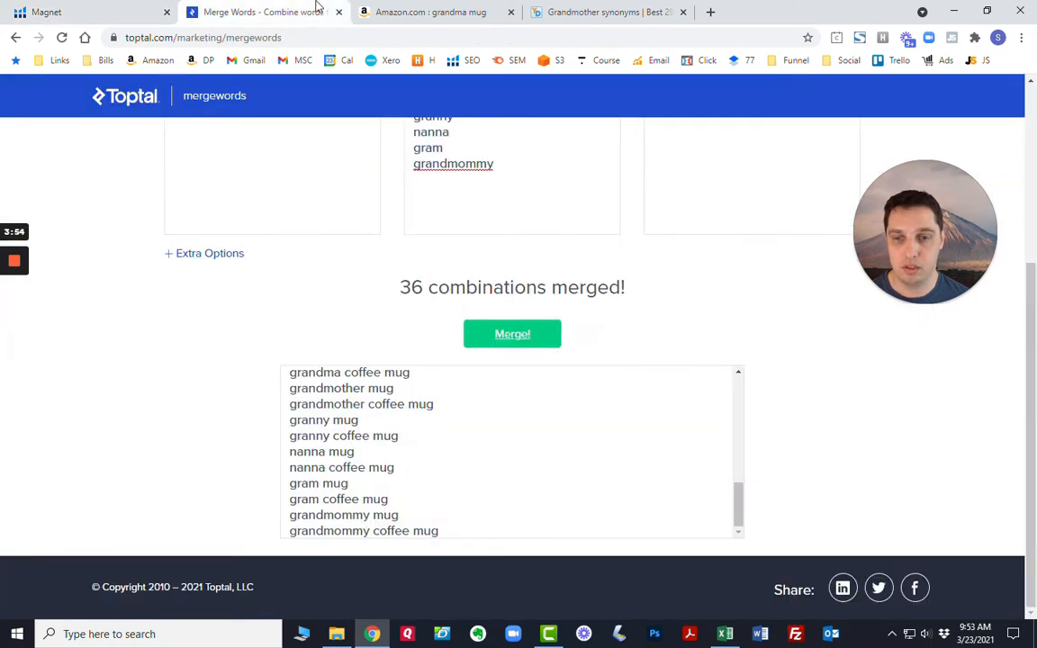
click(127, 11)
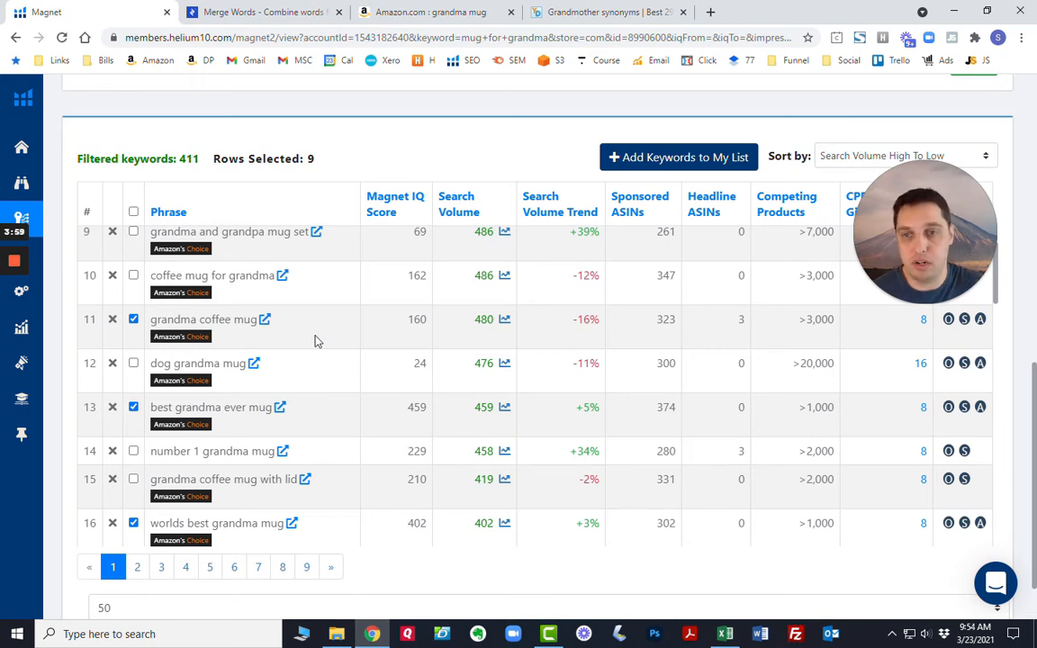
drag(150, 320, 167, 320)
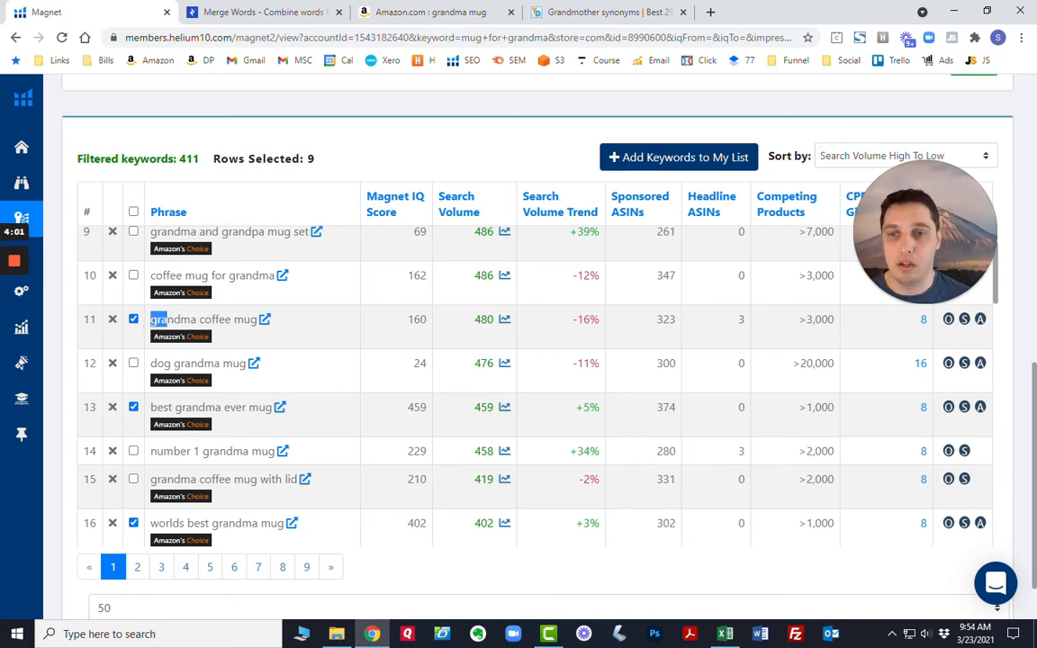
click(261, 12)
scroll(504, 259, up, 2)
click(456, 234)
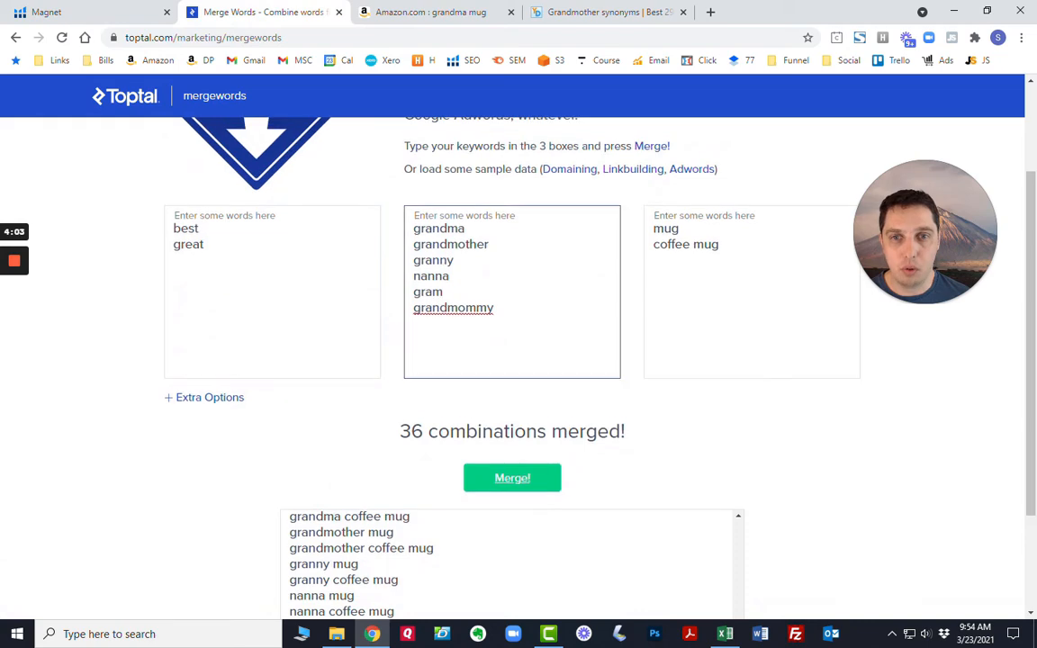
click(128, 16)
scroll(230, 354, down, 1)
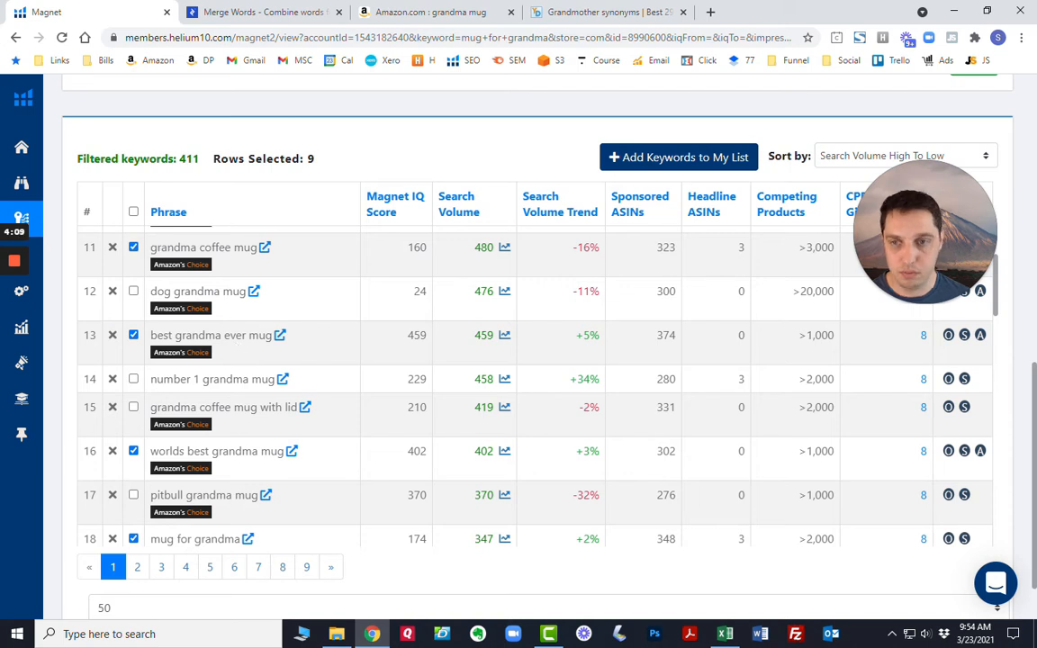
scroll(217, 315, down, 1)
scroll(265, 394, down, 1)
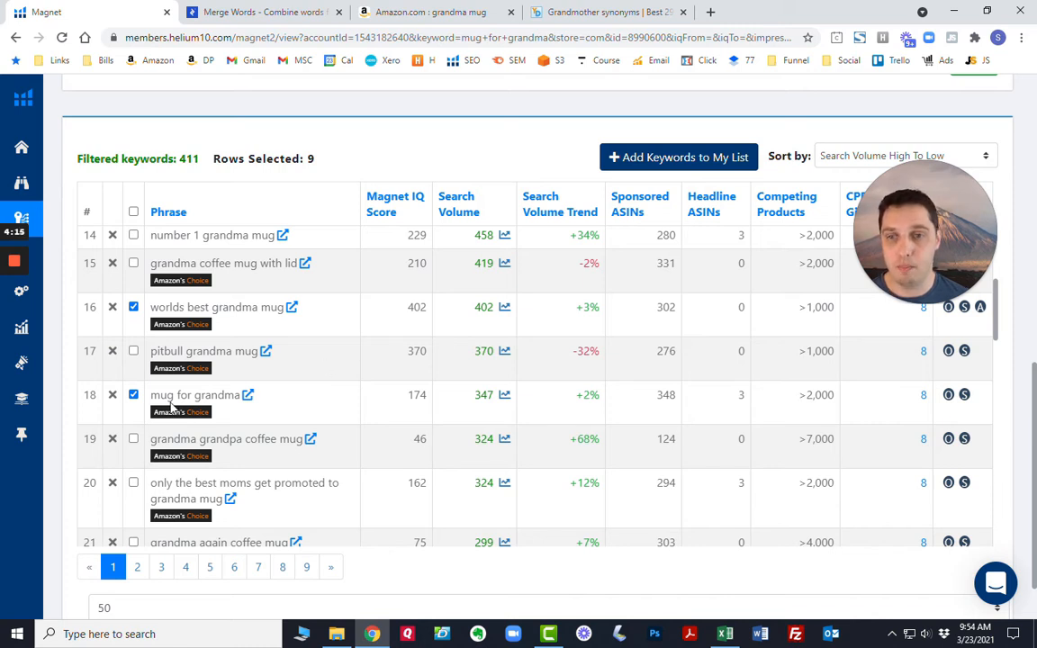
- In mergewords, copy and clear mug and coffee mug from the third box, and move the grandma synonyms there from the second
click(239, 12)
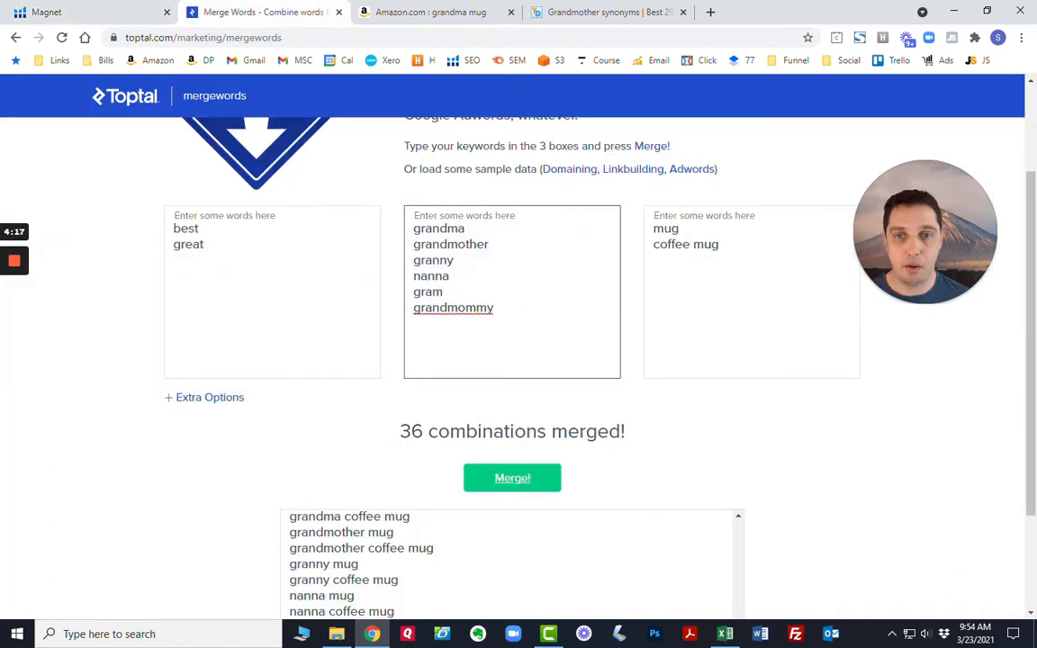
click(646, 225)
key(ctrl+a)
key(ctrl+c)
key(BackSpace)
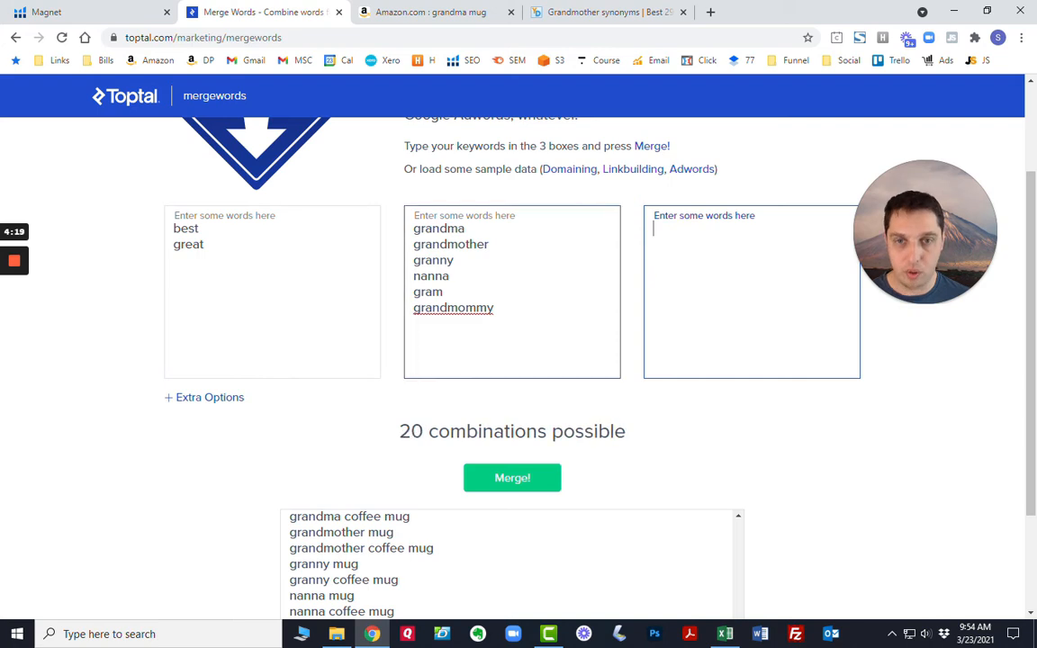
drag(497, 311, 698, 248)
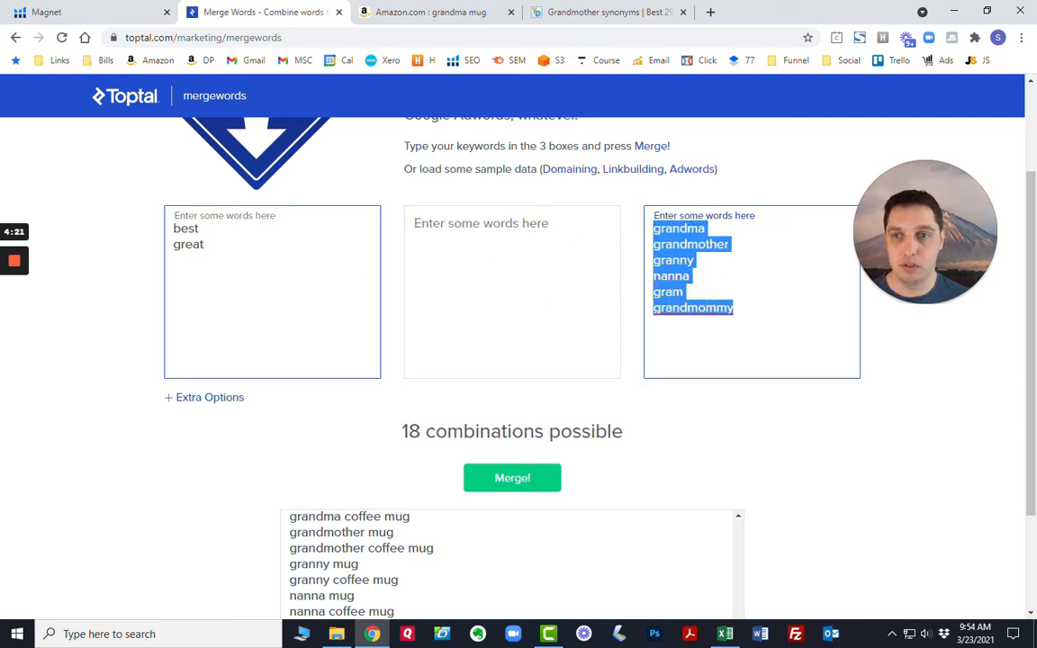
- Replace best and great in the first box with the copied mug and coffee mug, and enter for in the second box
click(261, 261)
key(ctrl+a)
key(BackSpace)
key(ctrl+v)
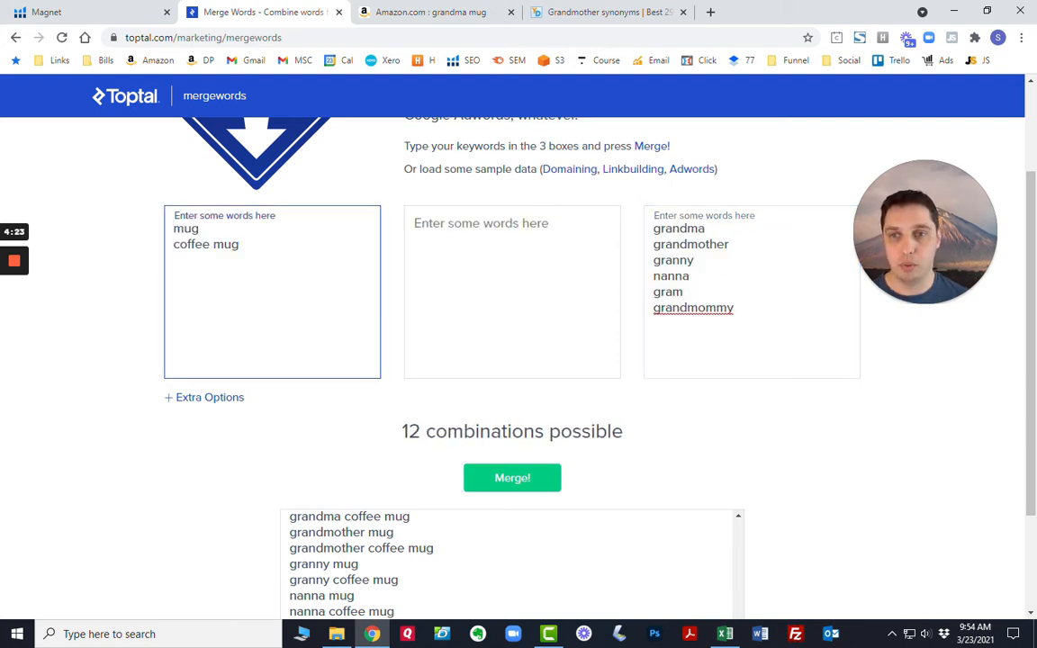
click(486, 256)
text(for)
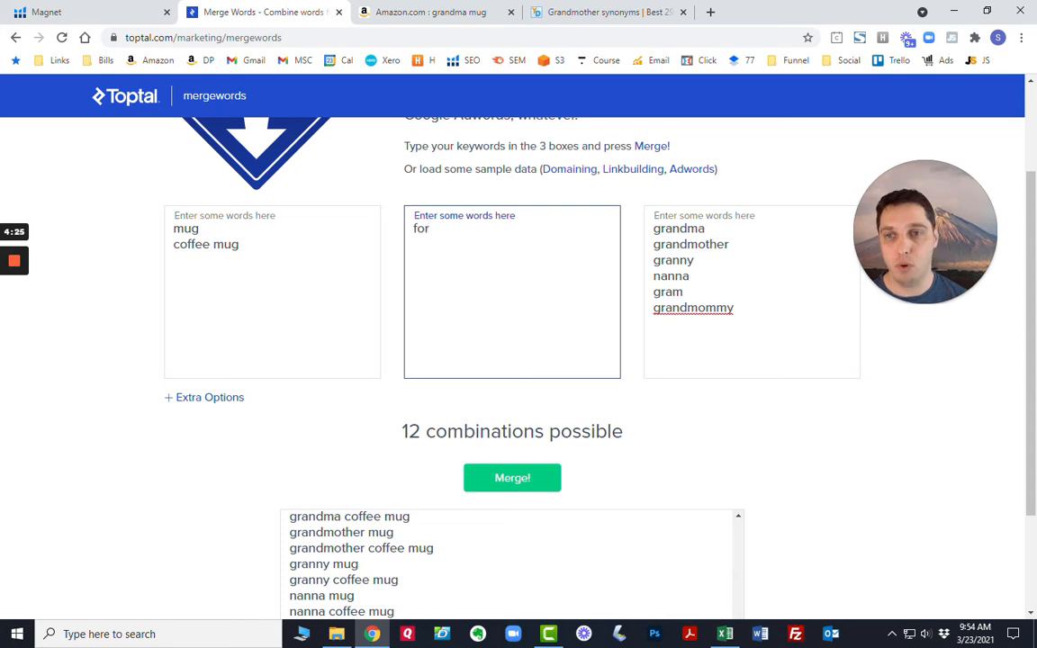
- Merge the reordered lists into "mug for grandma" style phrases and review the combinations
click(248, 248)
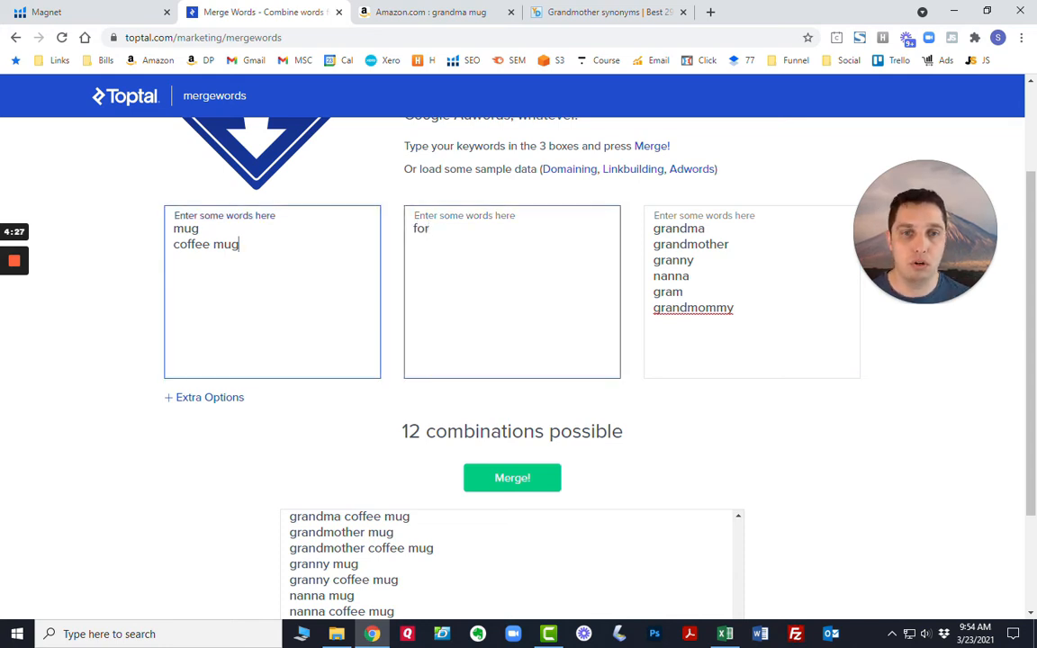
click(478, 244)
click(738, 244)
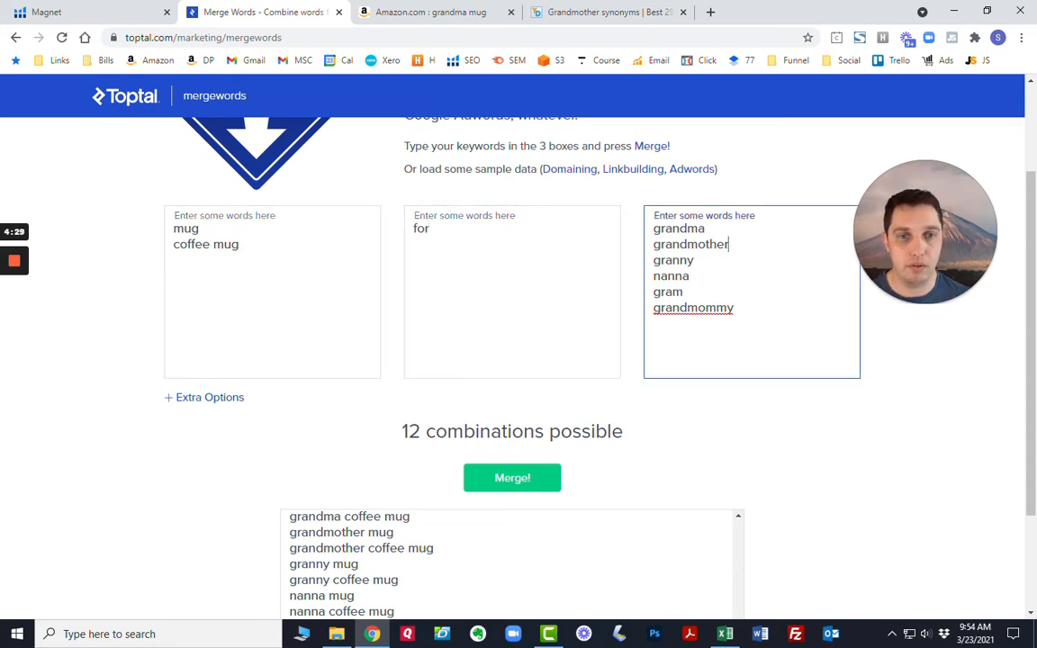
scroll(513, 360, down, 1)
click(538, 407)
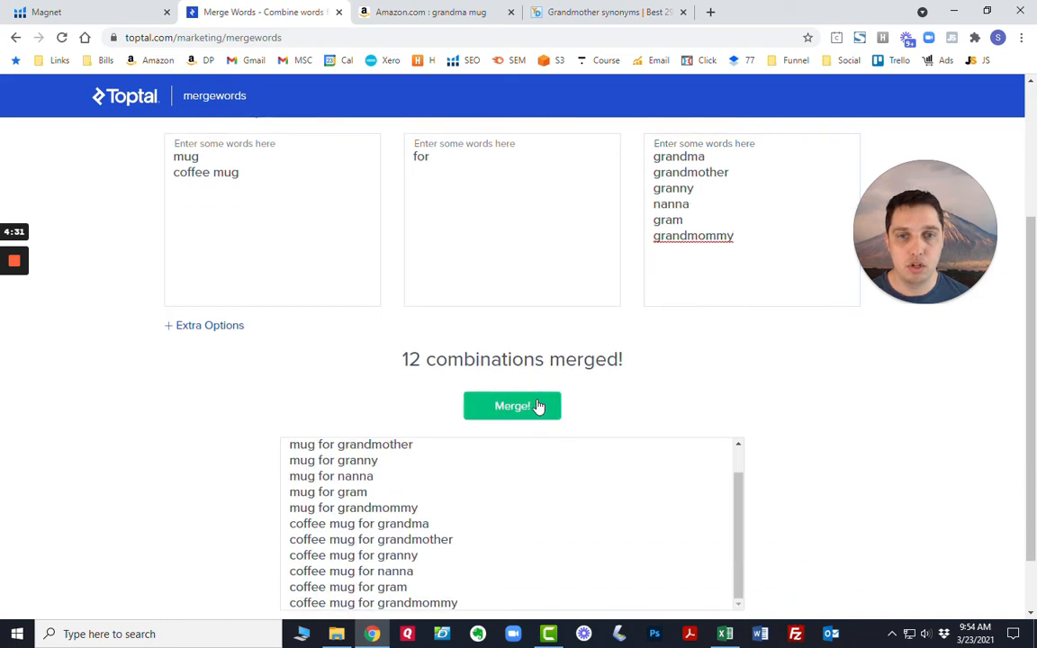
scroll(1002, 426, down, 1)
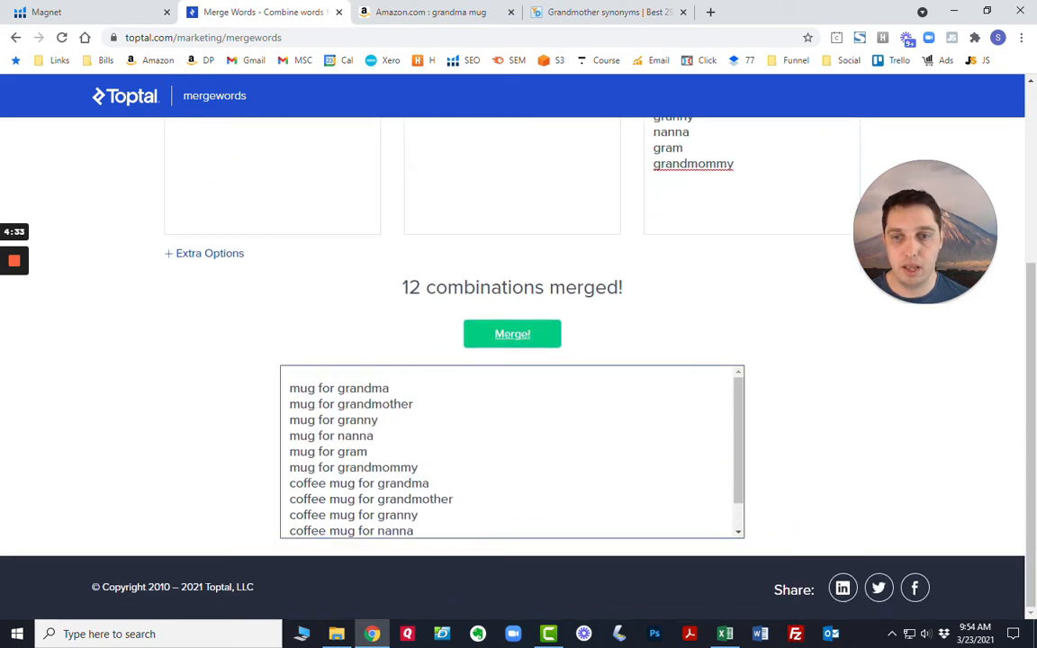
scroll(512, 450, down, 1)
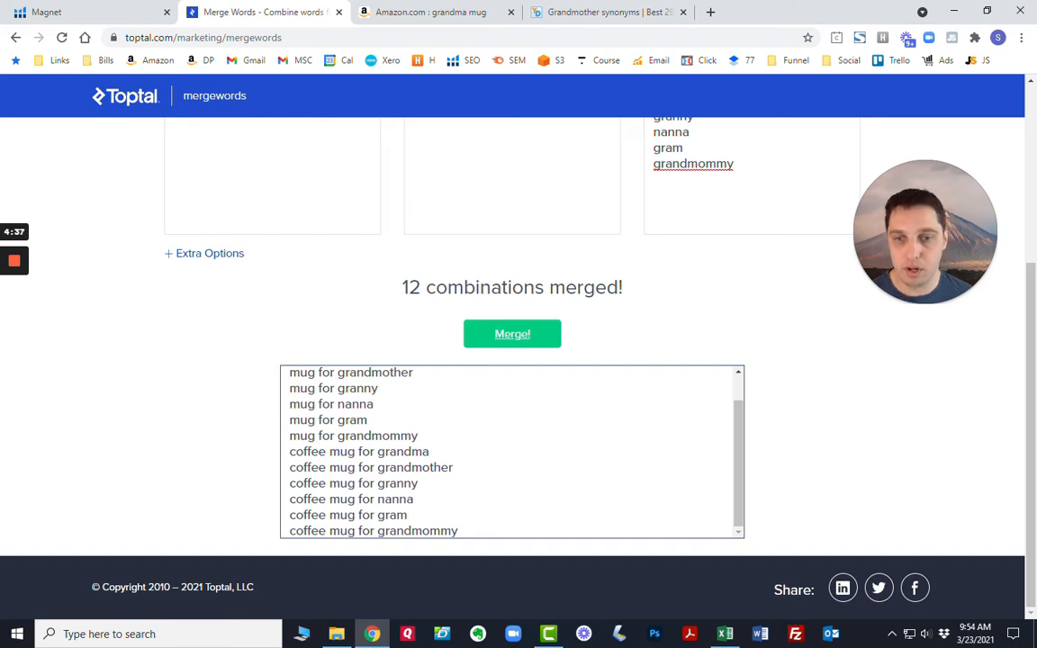
- Check Magnet's word frequency list for further mug terms, and add travel mug to the first word box in mergewords
click(123, 11)
scroll(870, 141, up, 8)
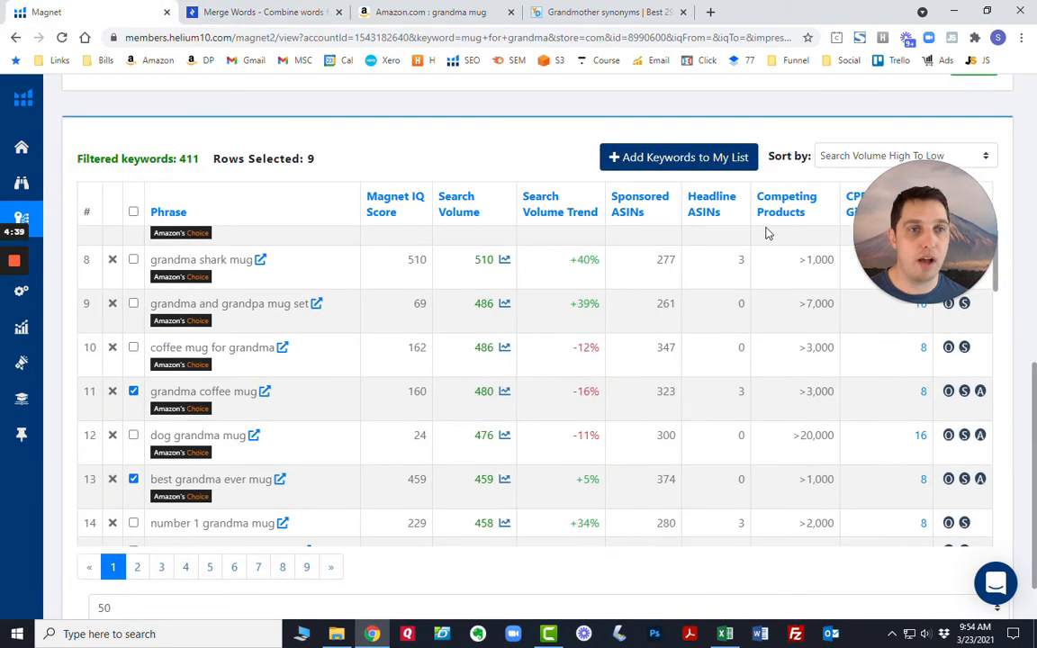
scroll(871, 141, up, 2)
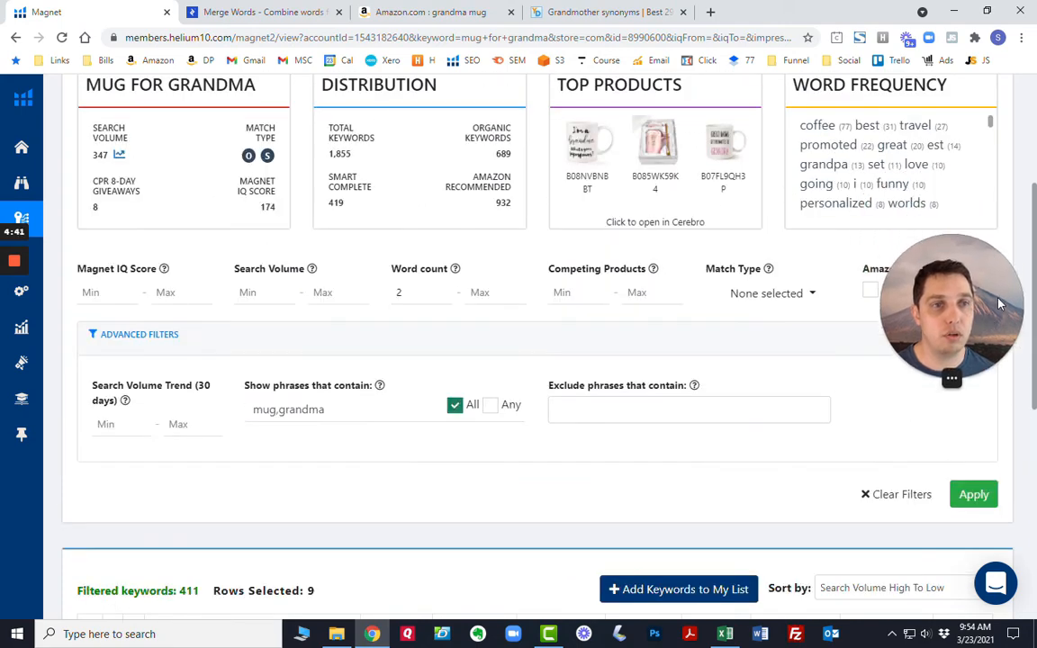
click(271, 12)
scroll(419, 332, up, 2)
click(270, 244)
key(Return)
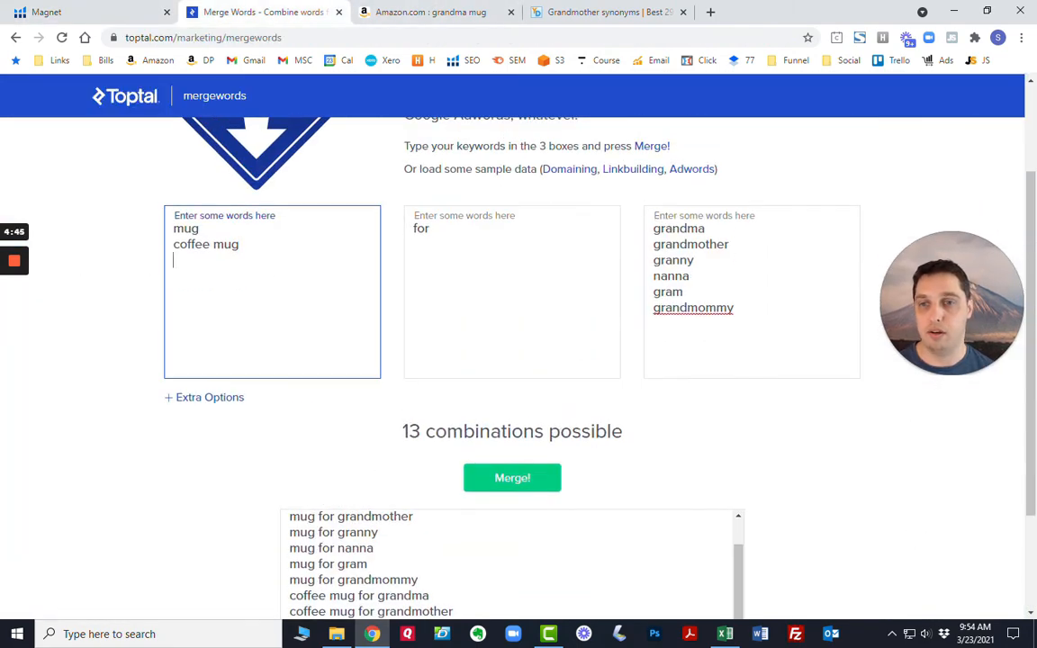
text(travel mug)
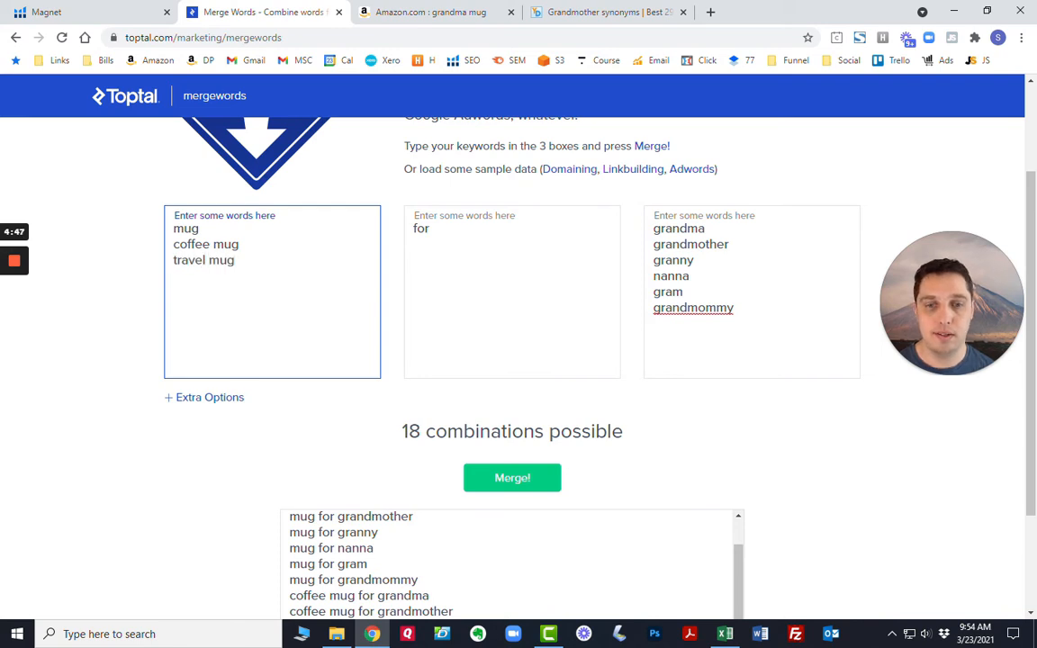
- Merge the three word lists and copy all the resulting combinations
scroll(505, 359, down, 2)
click(513, 341)
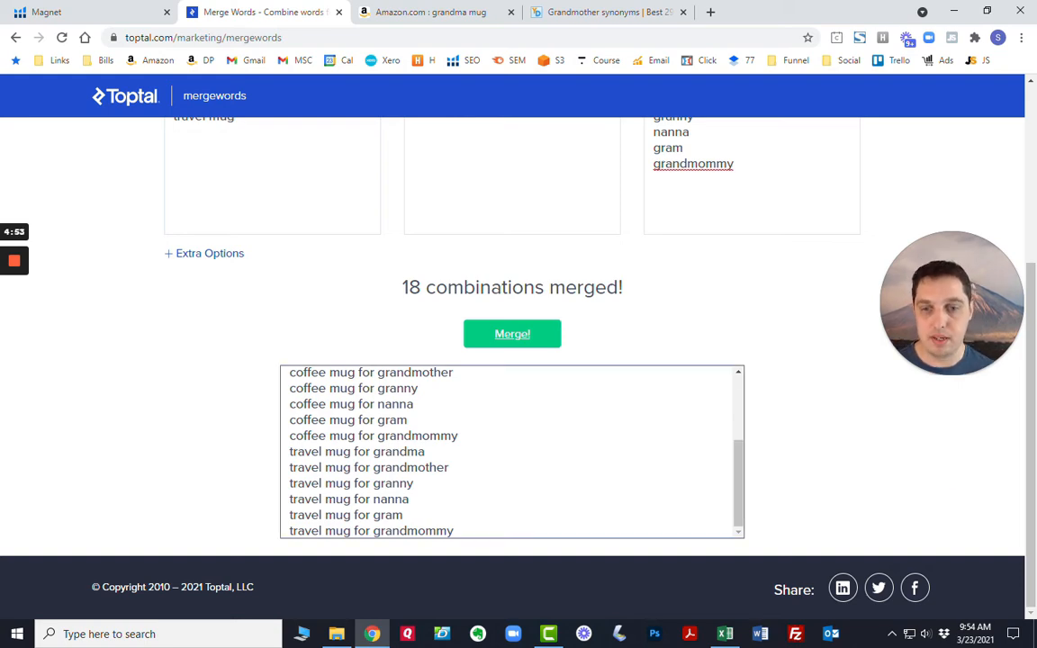
key(ctrl+a)
key(ctrl+c)
- In Magnet, replace the search phrase mug for grandma with the copied combinations and get their keyword data
click(87, 9)
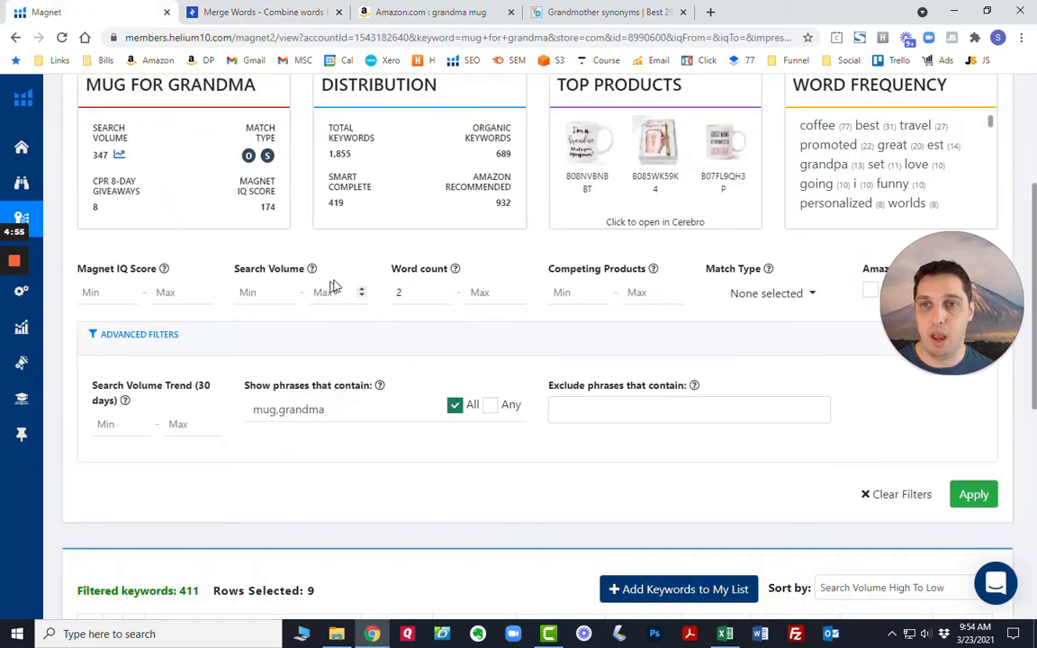
scroll(331, 286, up, 5)
click(979, 218)
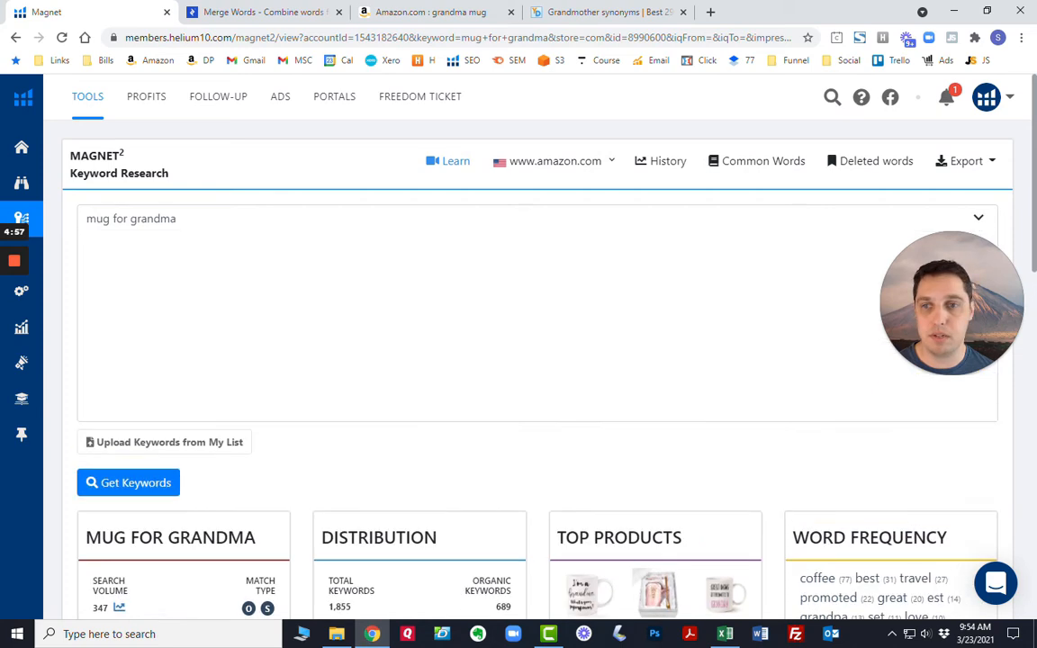
key(ctrl+a)
key(ctrl+v)
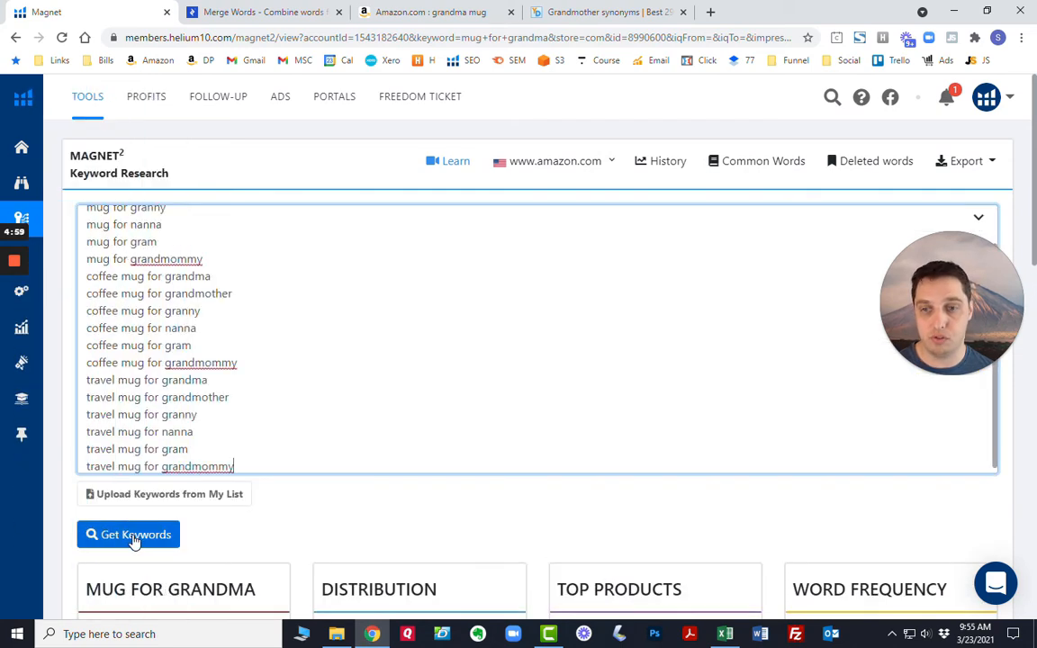
click(134, 537)
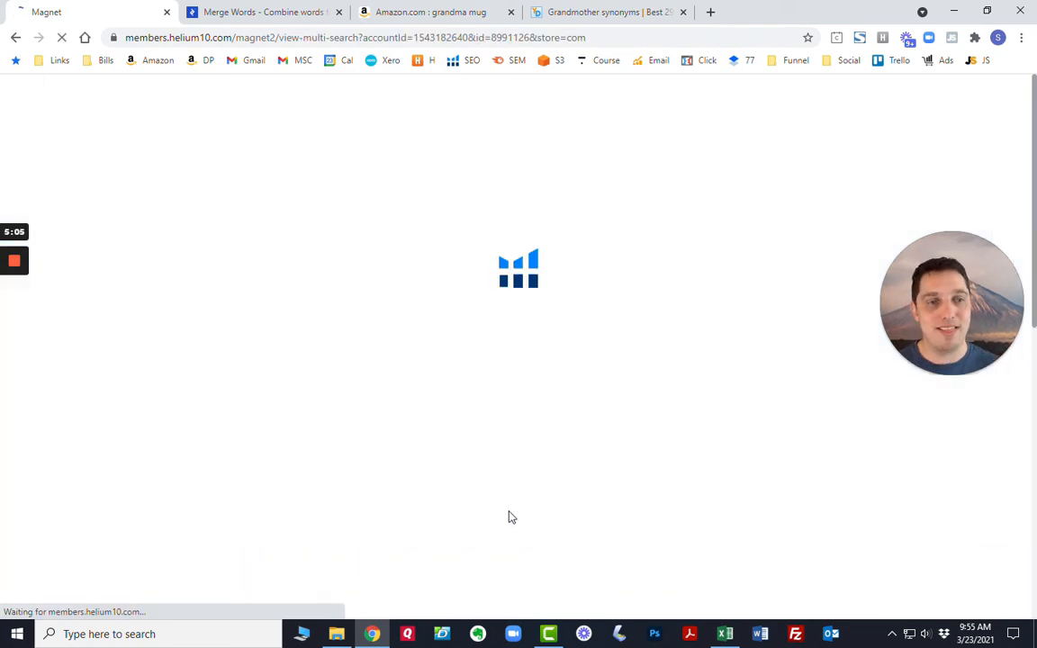
- Examine the keyword results for search volume, focusing on mug for grandmother and travel mug for grandma
scroll(509, 515, down, 7)
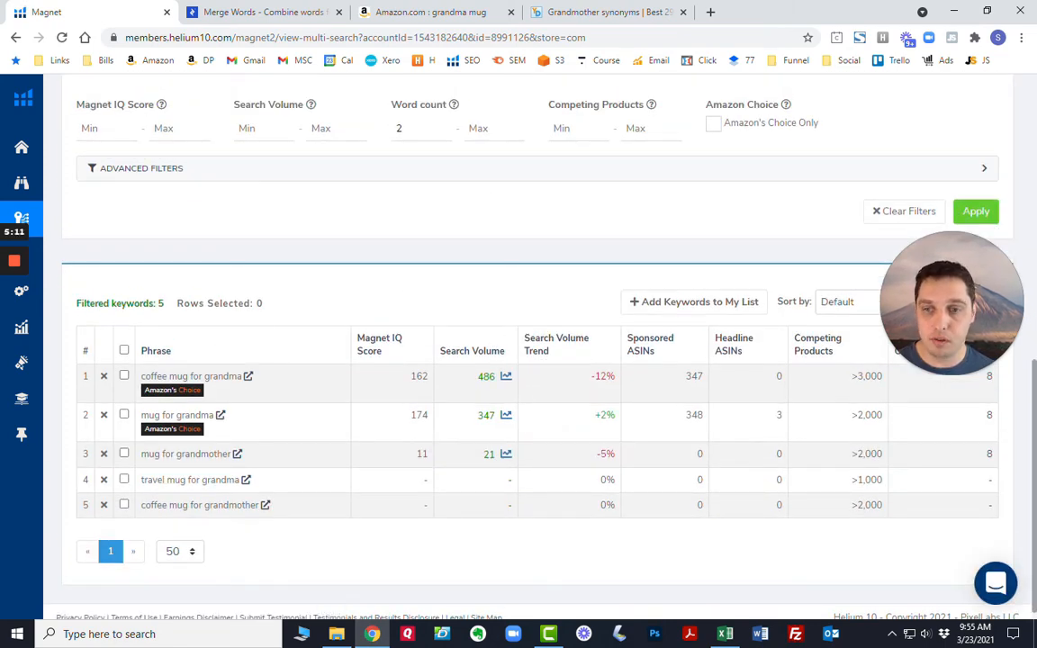
drag(140, 454, 257, 455)
click(324, 422)
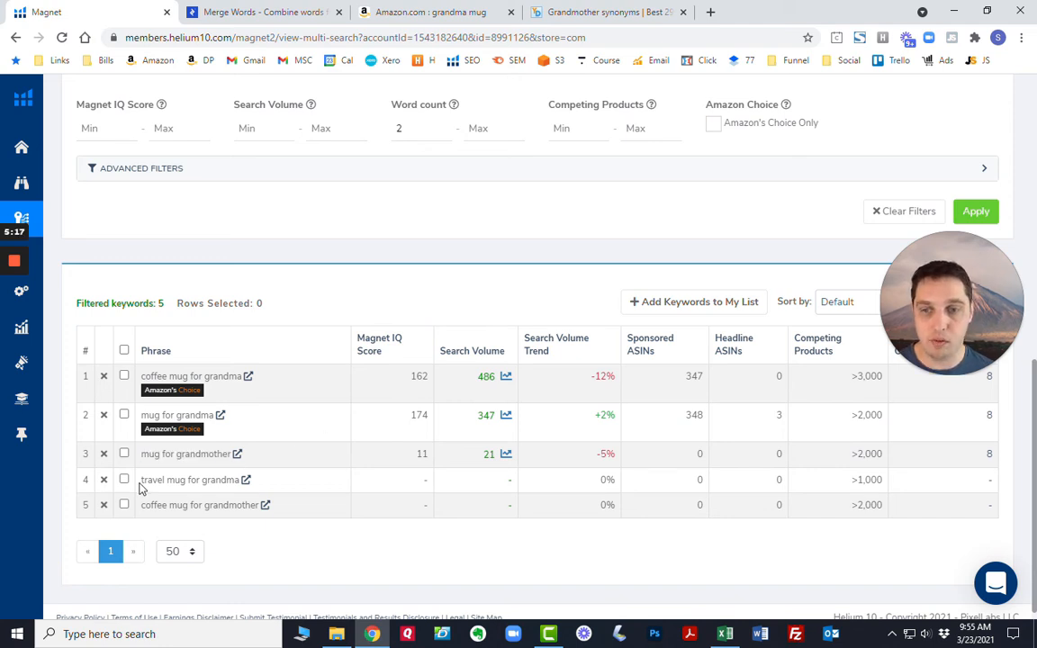
drag(139, 482, 252, 480)
click(351, 492)
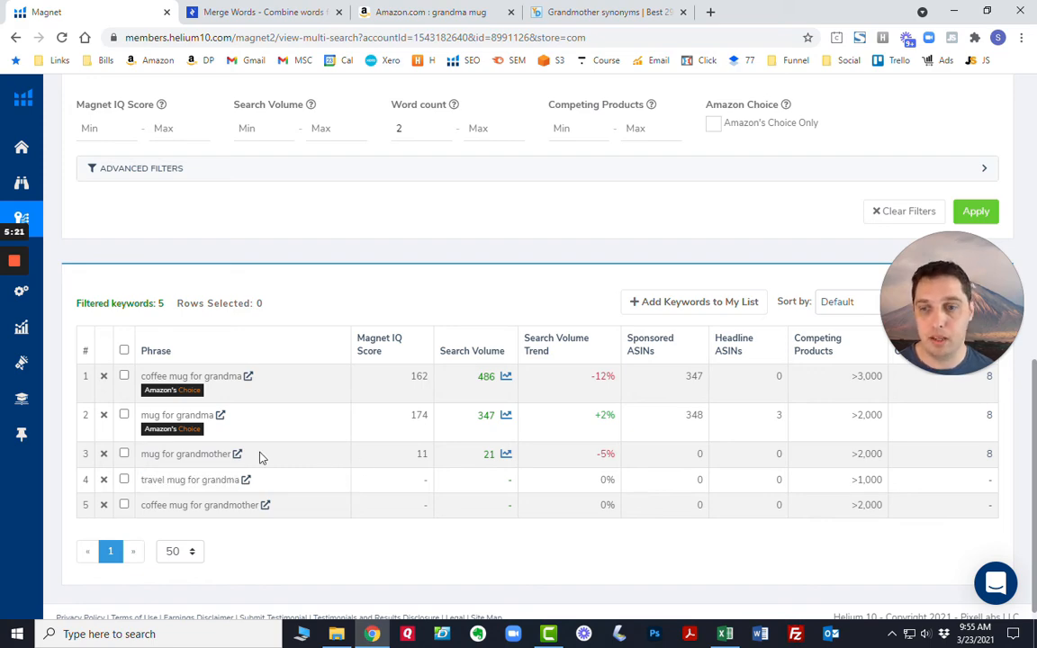
- View Amazon's search suggestions for grandma mug, and return to the searched phrases in Magnet
click(403, 18)
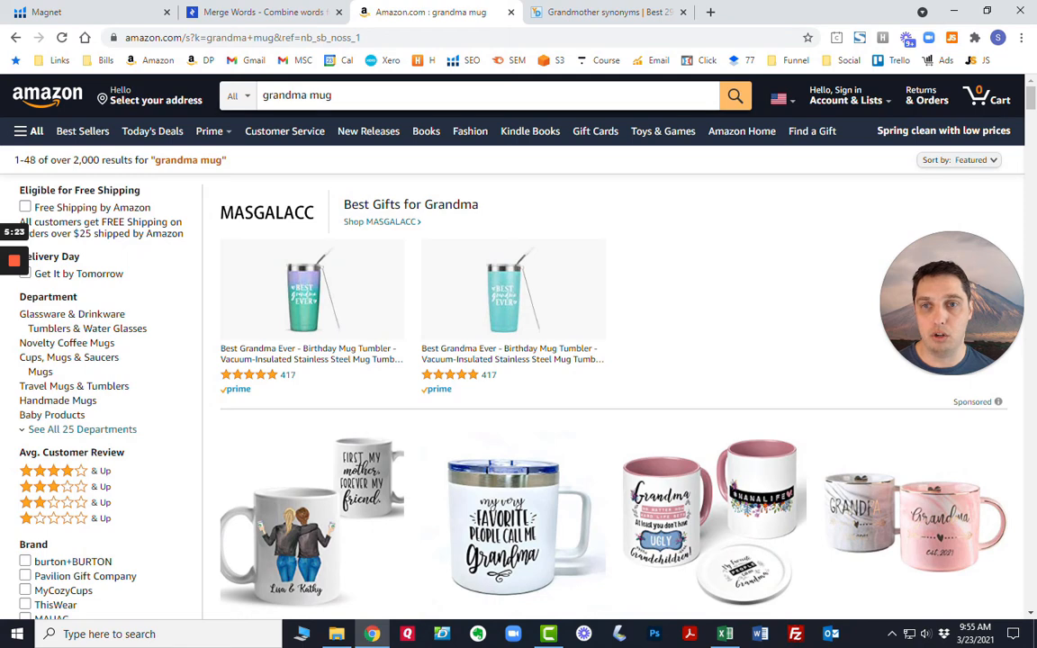
click(413, 96)
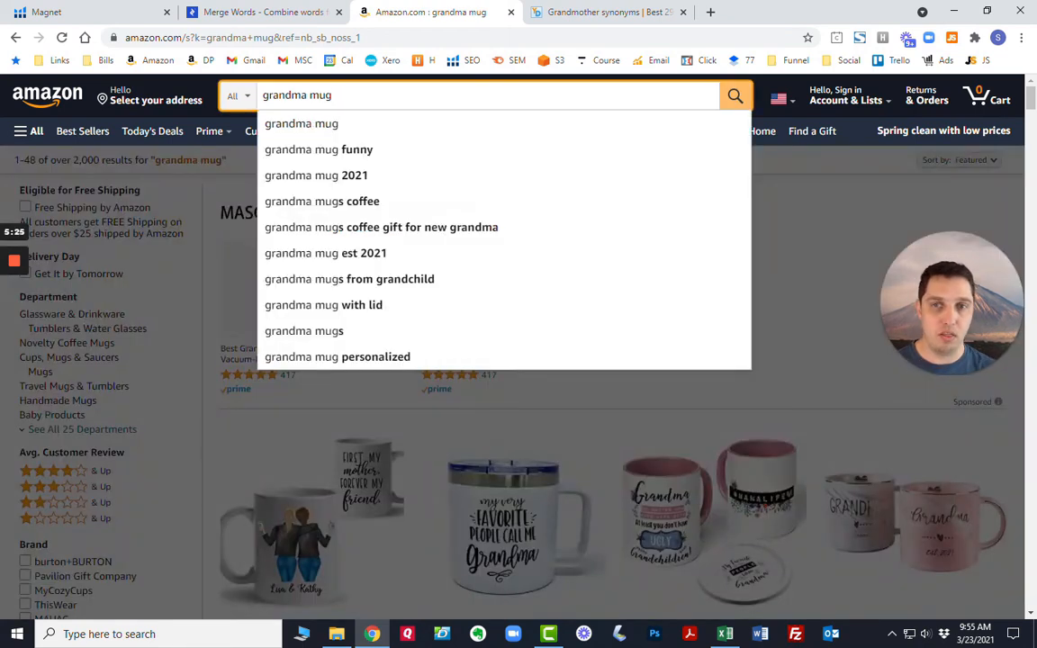
click(306, 11)
click(99, 11)
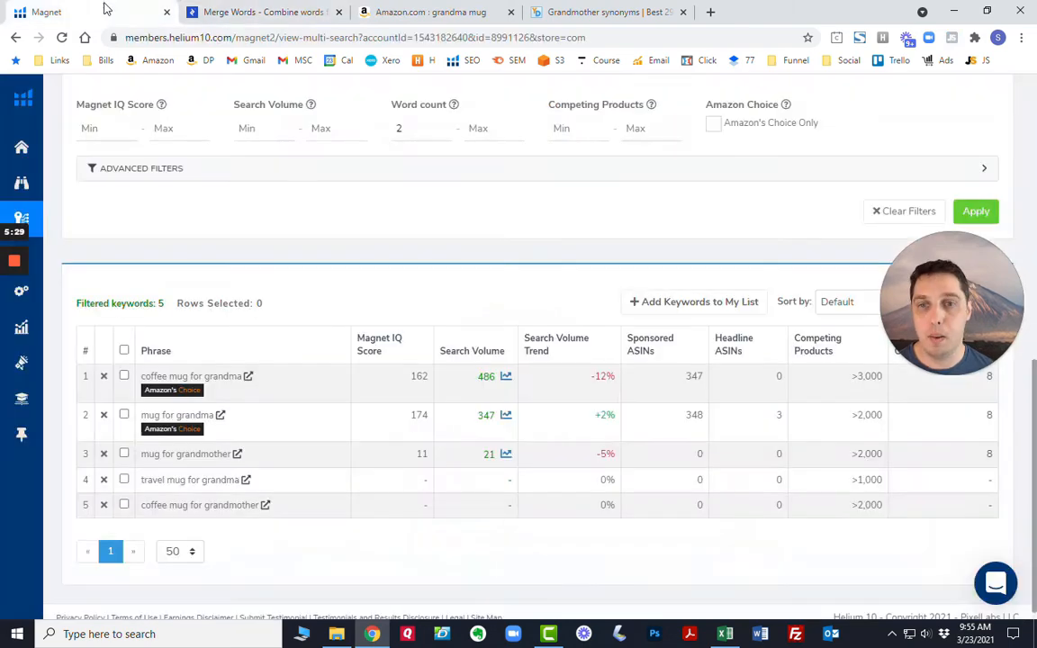
scroll(447, 301, up, 2)
scroll(463, 349, up, 5)
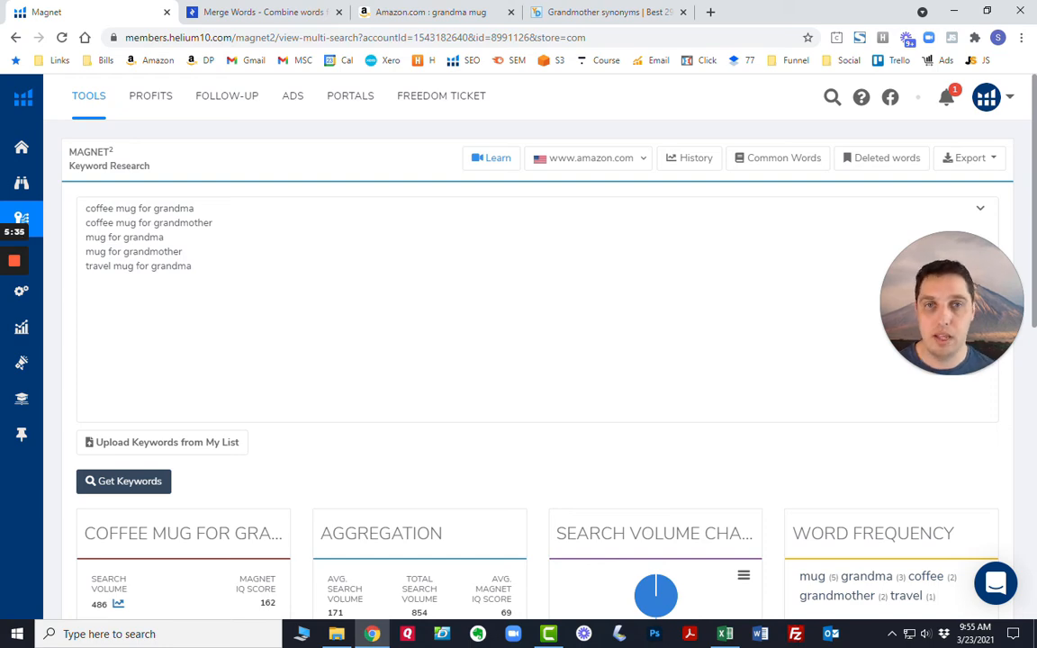
- Review the list of grandmother synonyms in the YourDictionary thesaurus
click(585, 11)
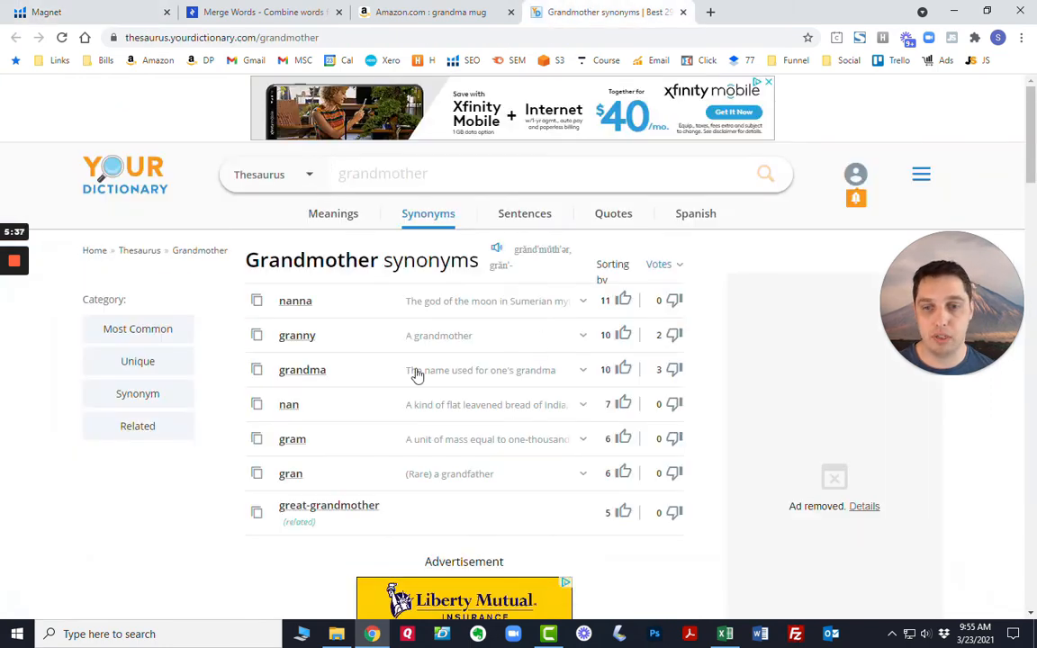
scroll(407, 387, down, 1)
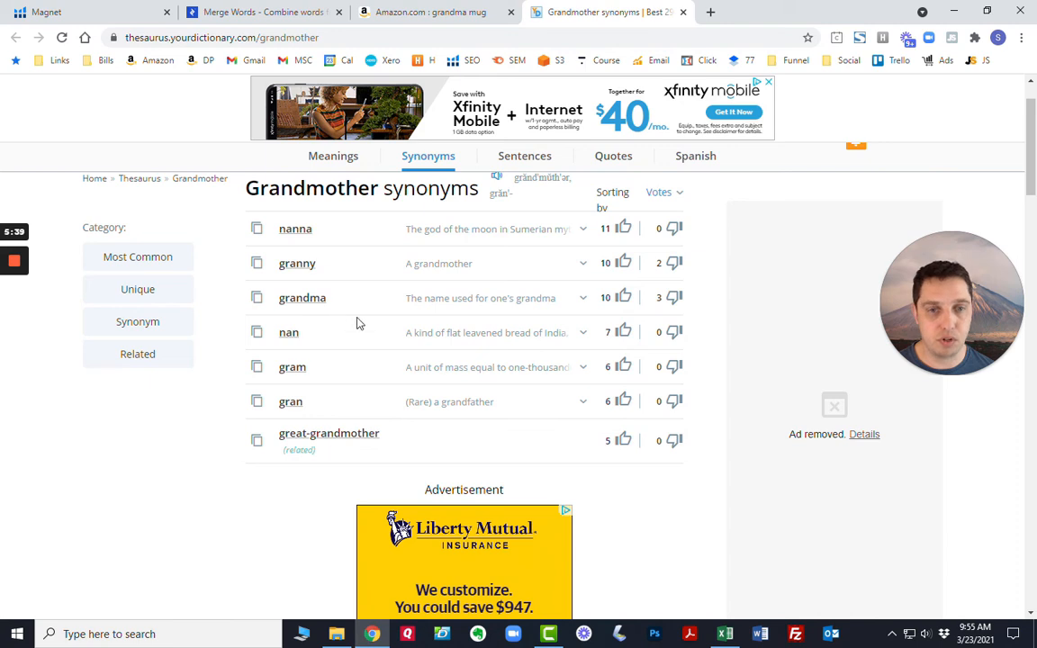
scroll(382, 377, up, 1)
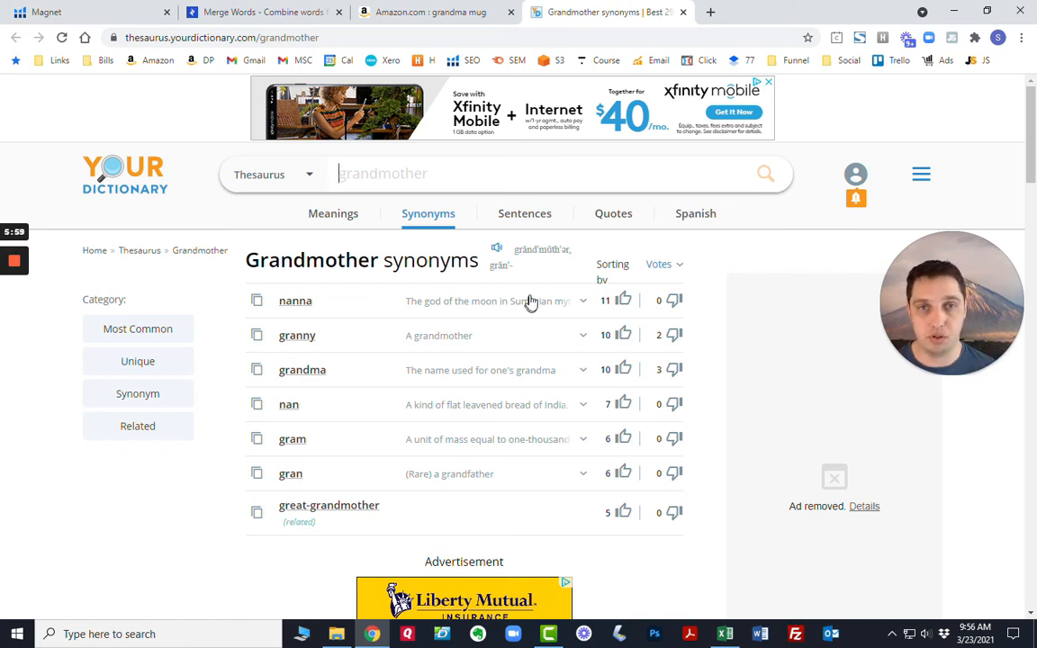
- Review the word lists in mergewords and compare them with the keyword results table in Magnet
click(261, 11)
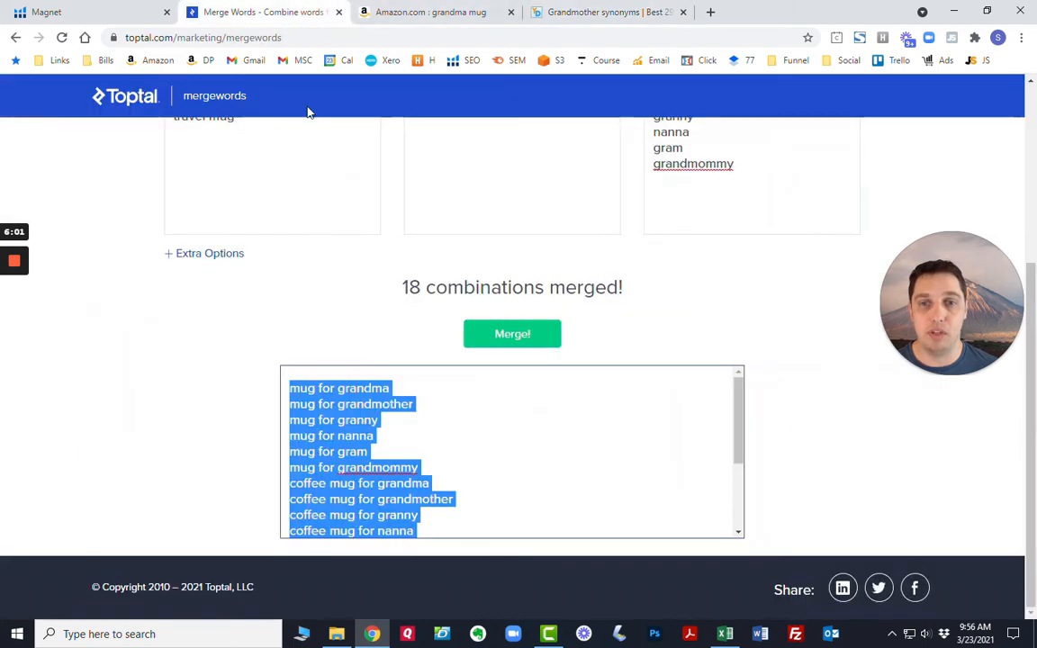
scroll(497, 286, up, 5)
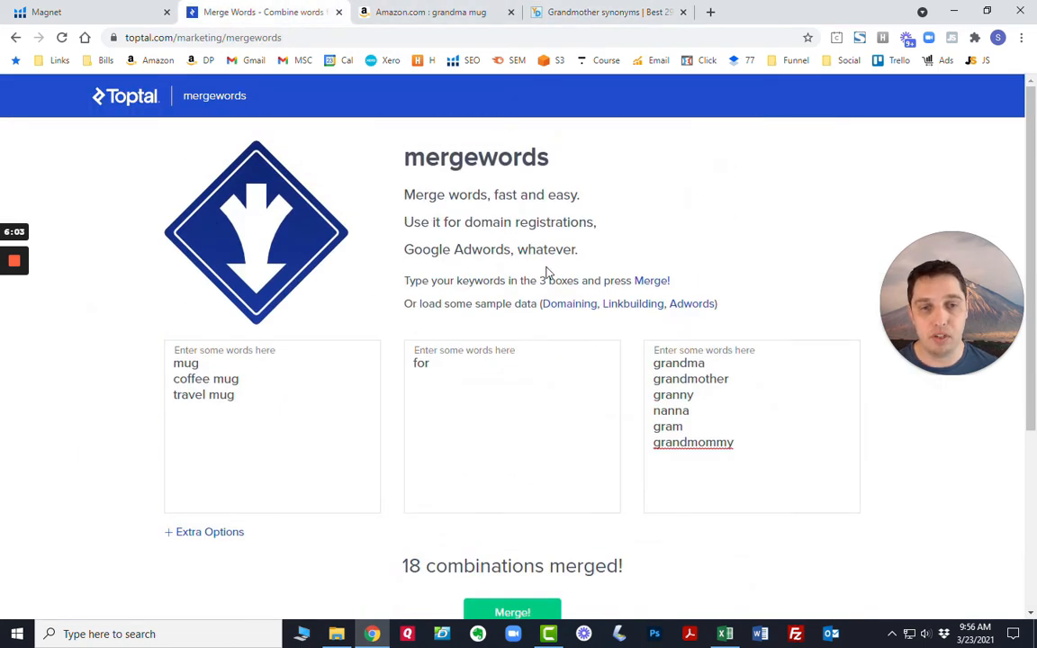
scroll(548, 271, down, 3)
click(133, 7)
scroll(527, 451, down, 5)
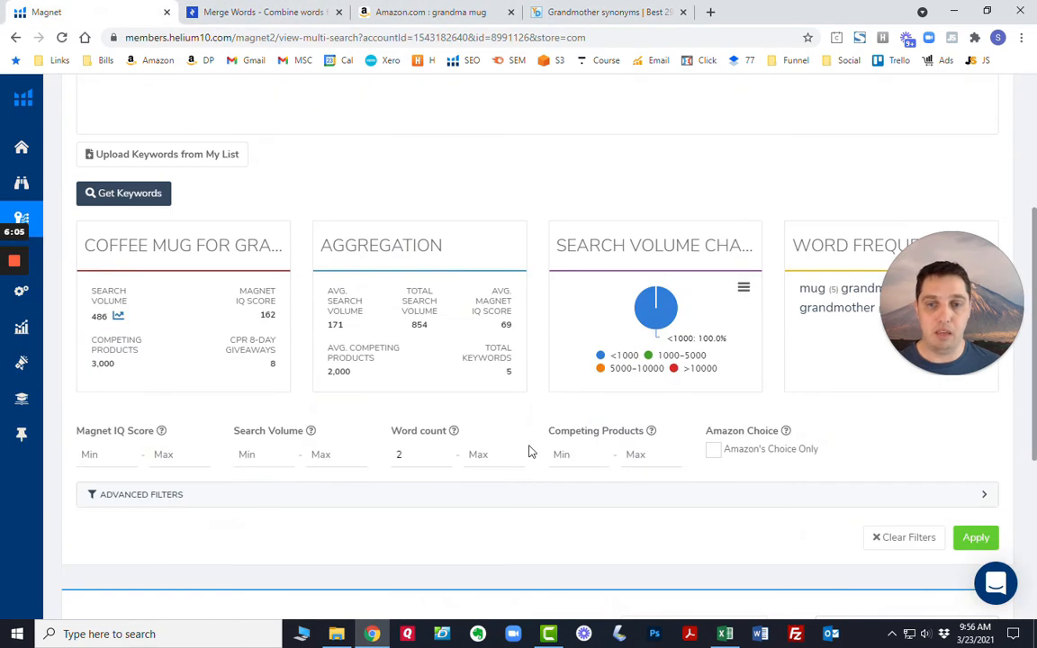
scroll(478, 515, down, 4)
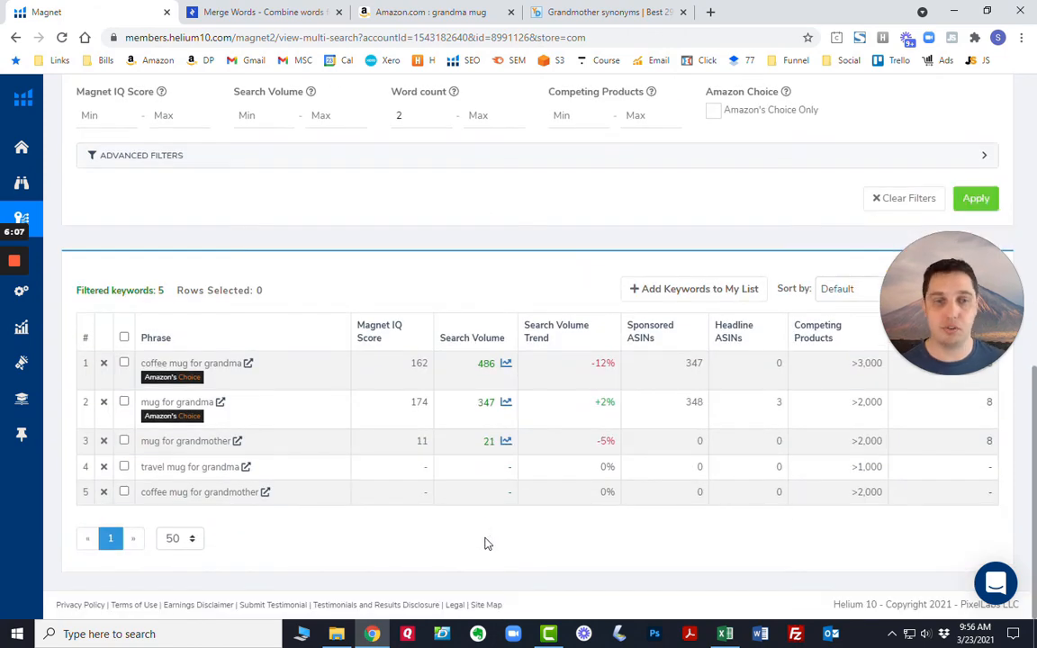